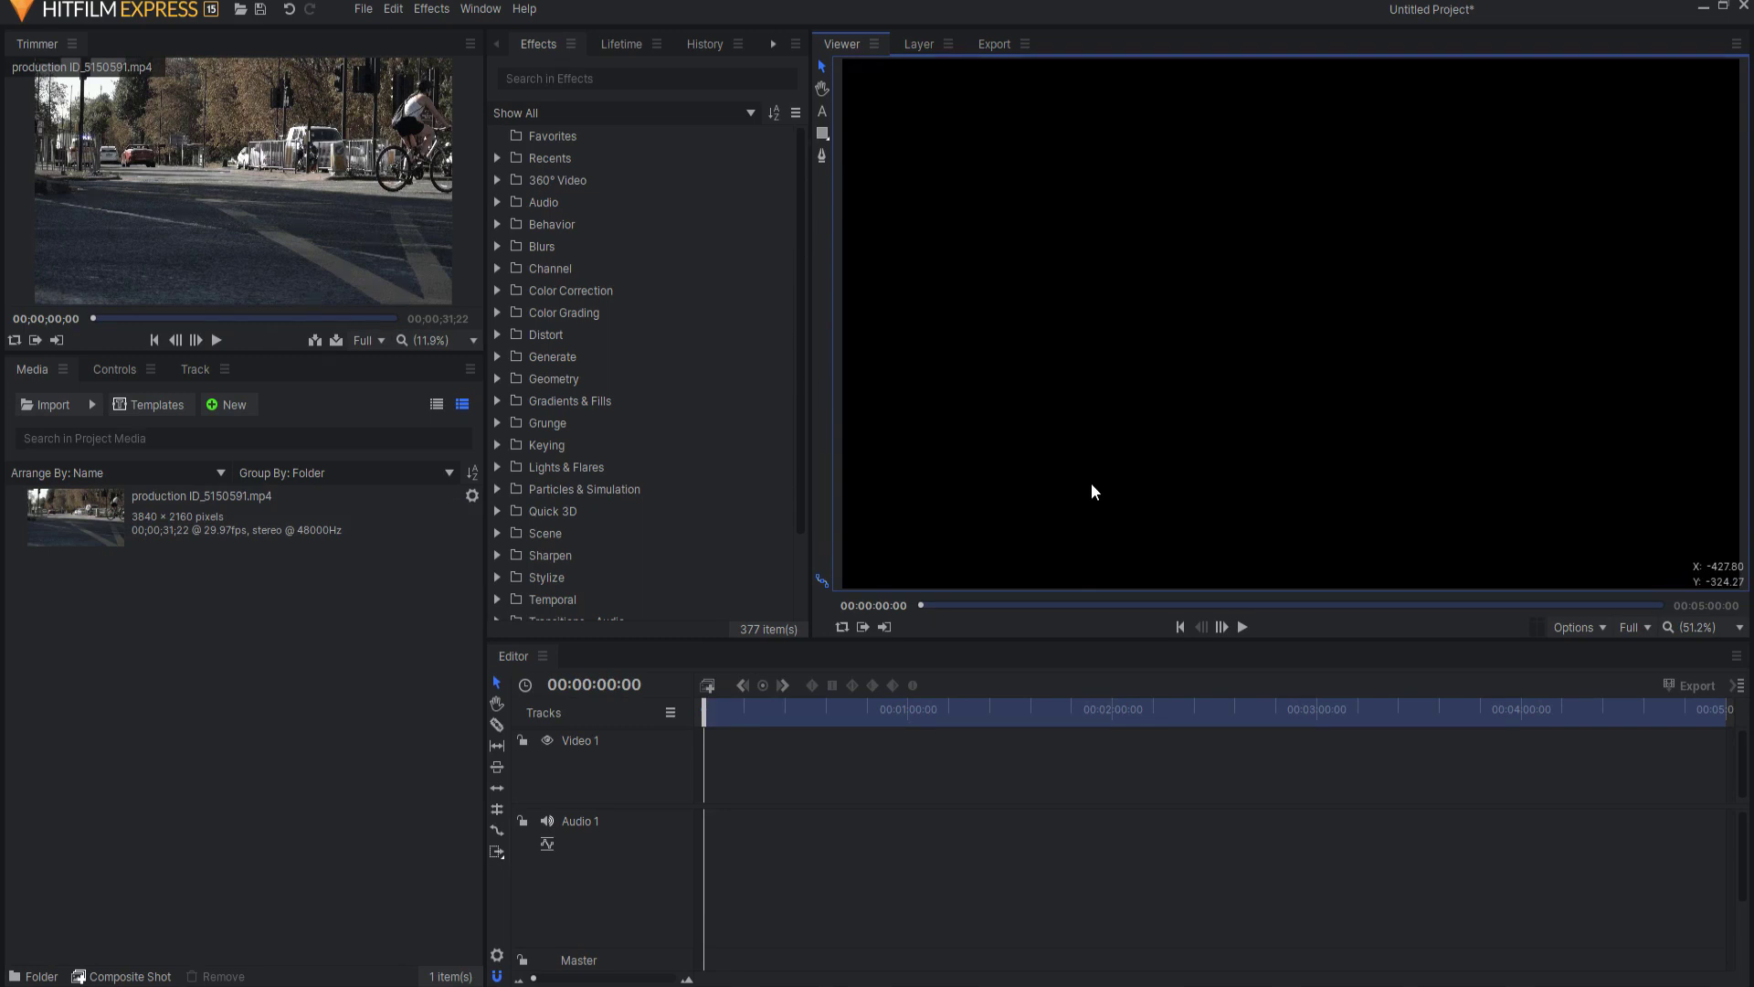
Step: Preview the imported street-cycling clip by scrubbing through it in the Trimmer
left_click_drag(158, 318, 197, 318)
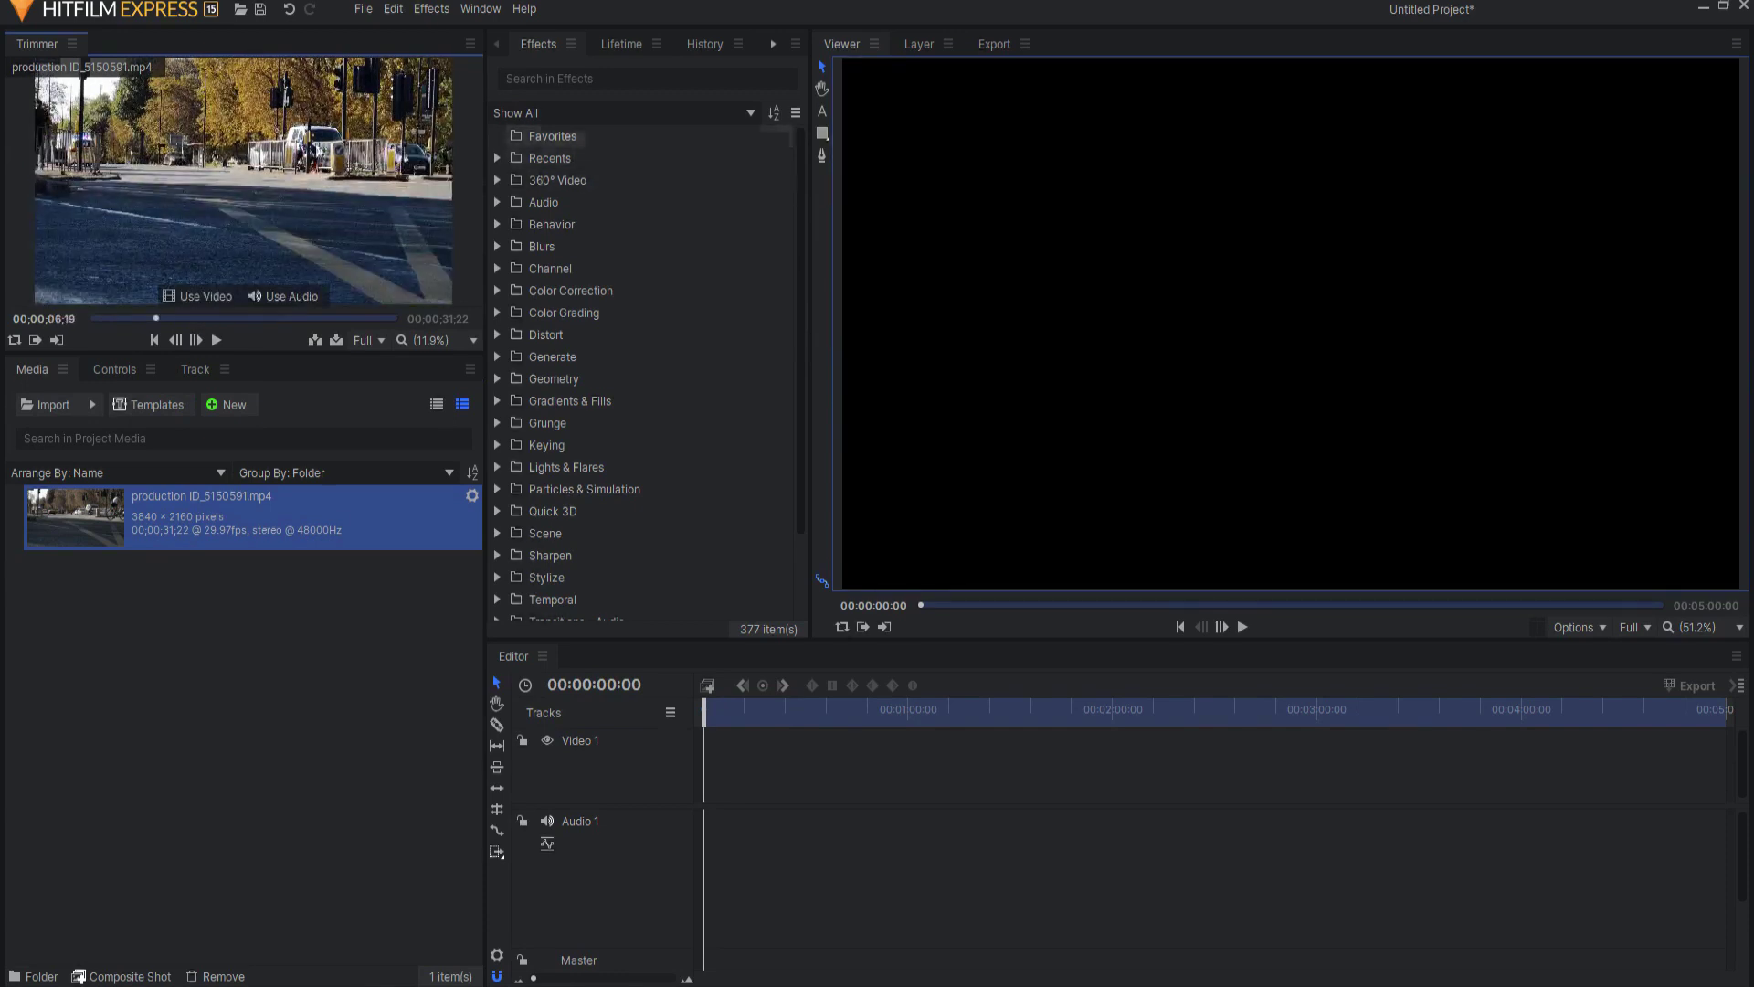
Step: Cue the street clip to 00;00;07;00 in the Trimmer and drag it toward the timeline
left_click(157, 318)
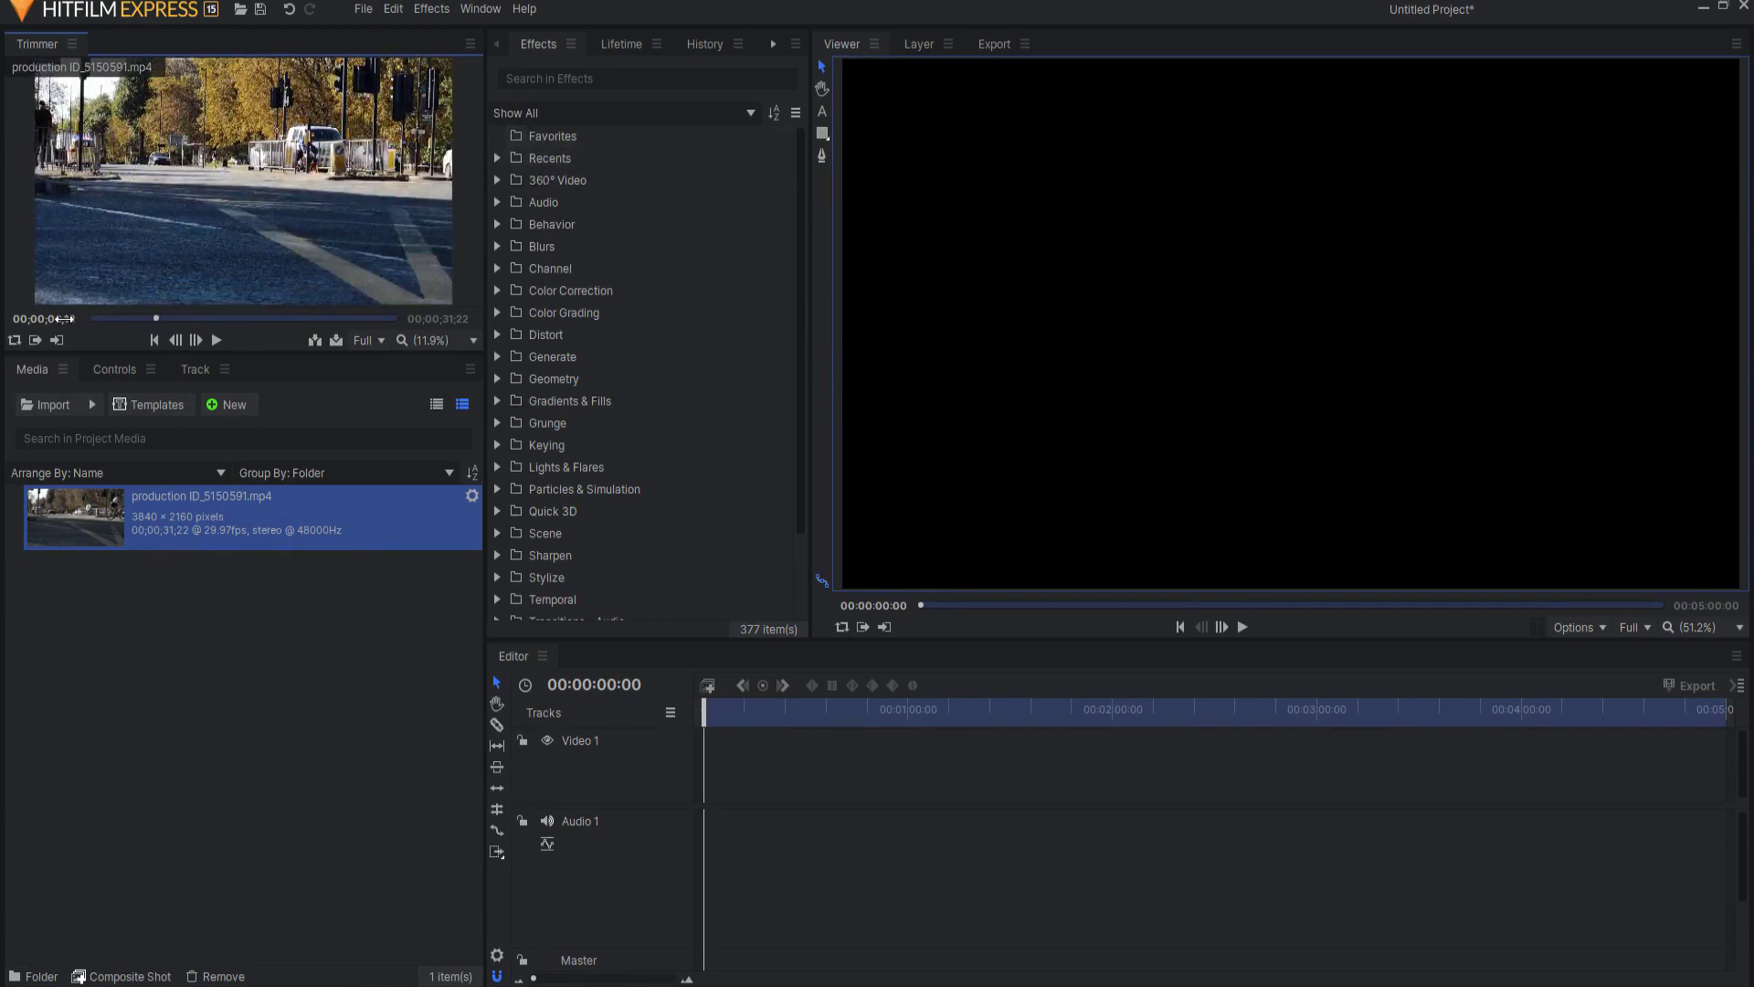
left_click(52, 319)
type("2")
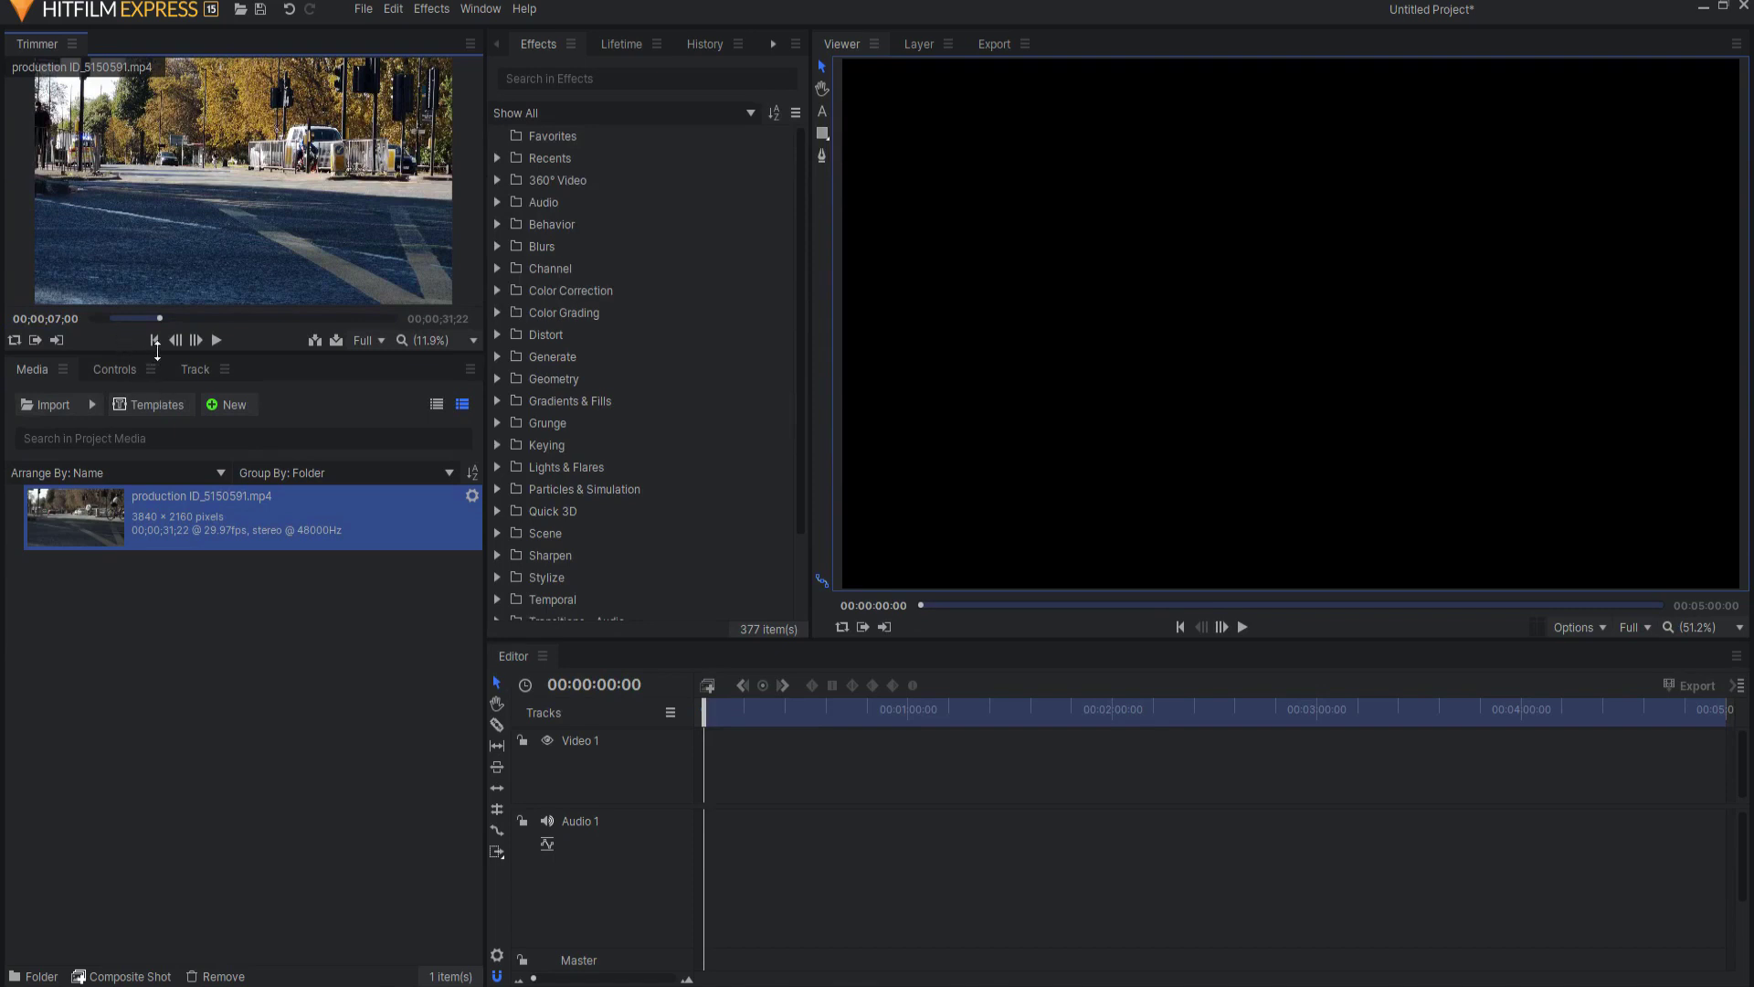
mouse_move(243, 179)
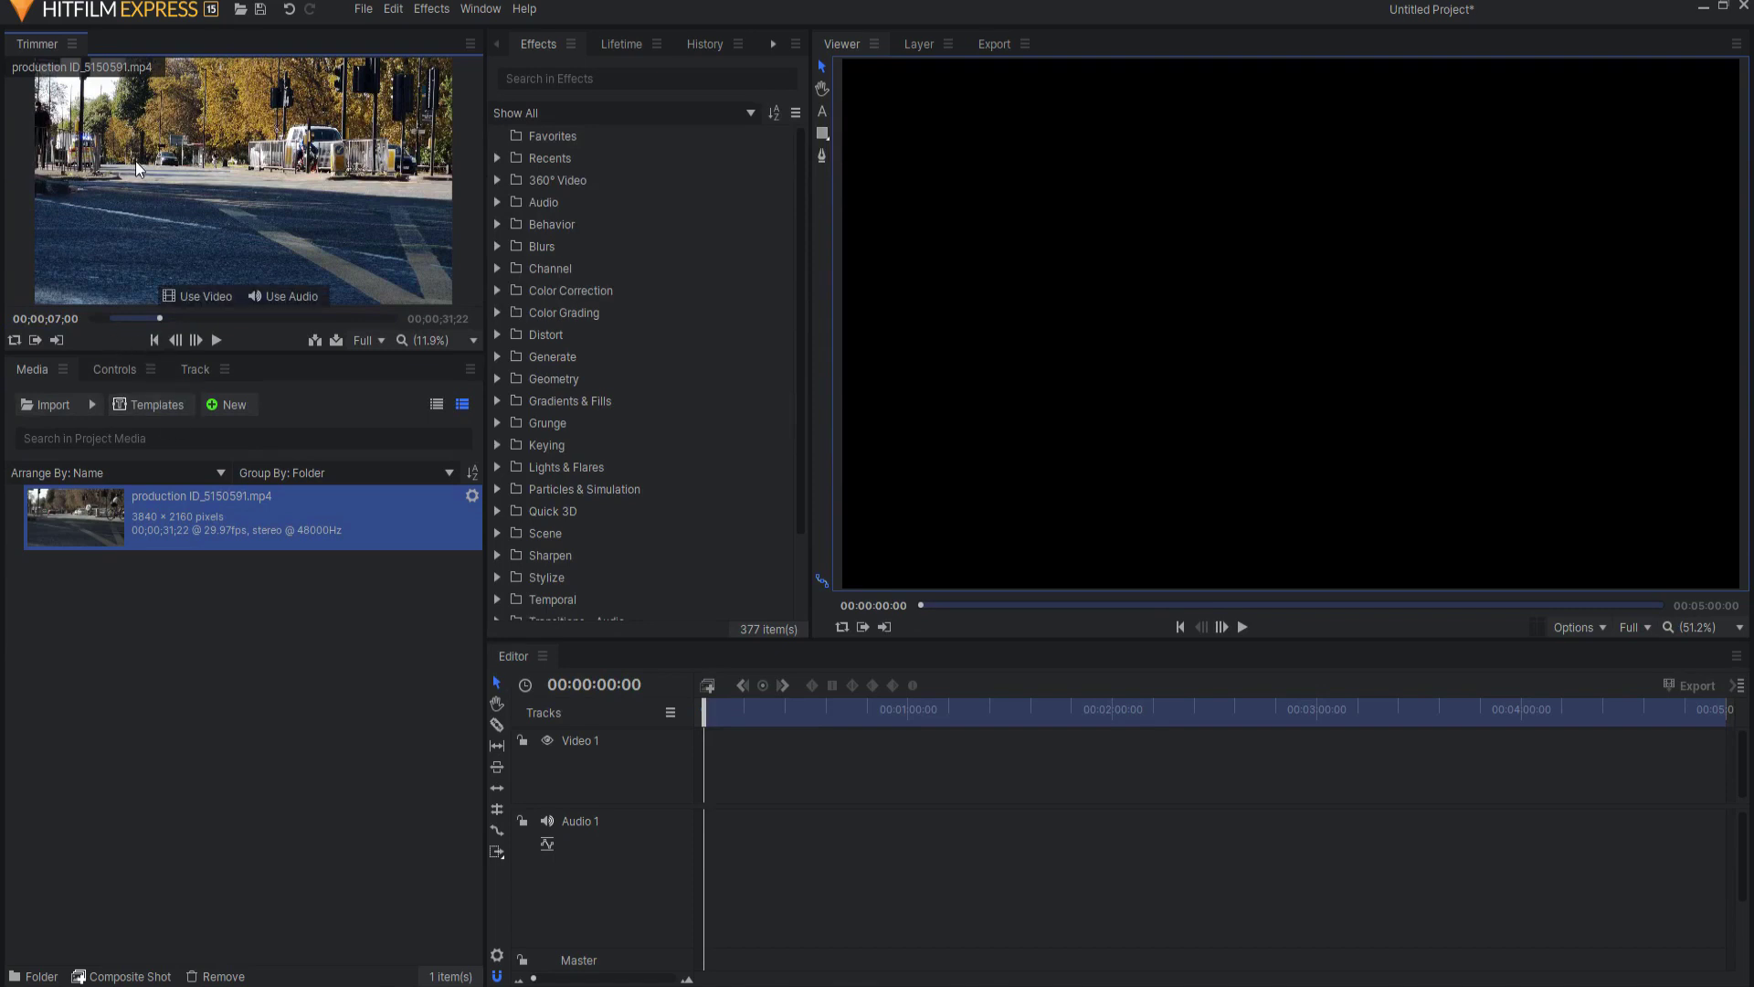
left_click_drag(136, 161, 707, 766)
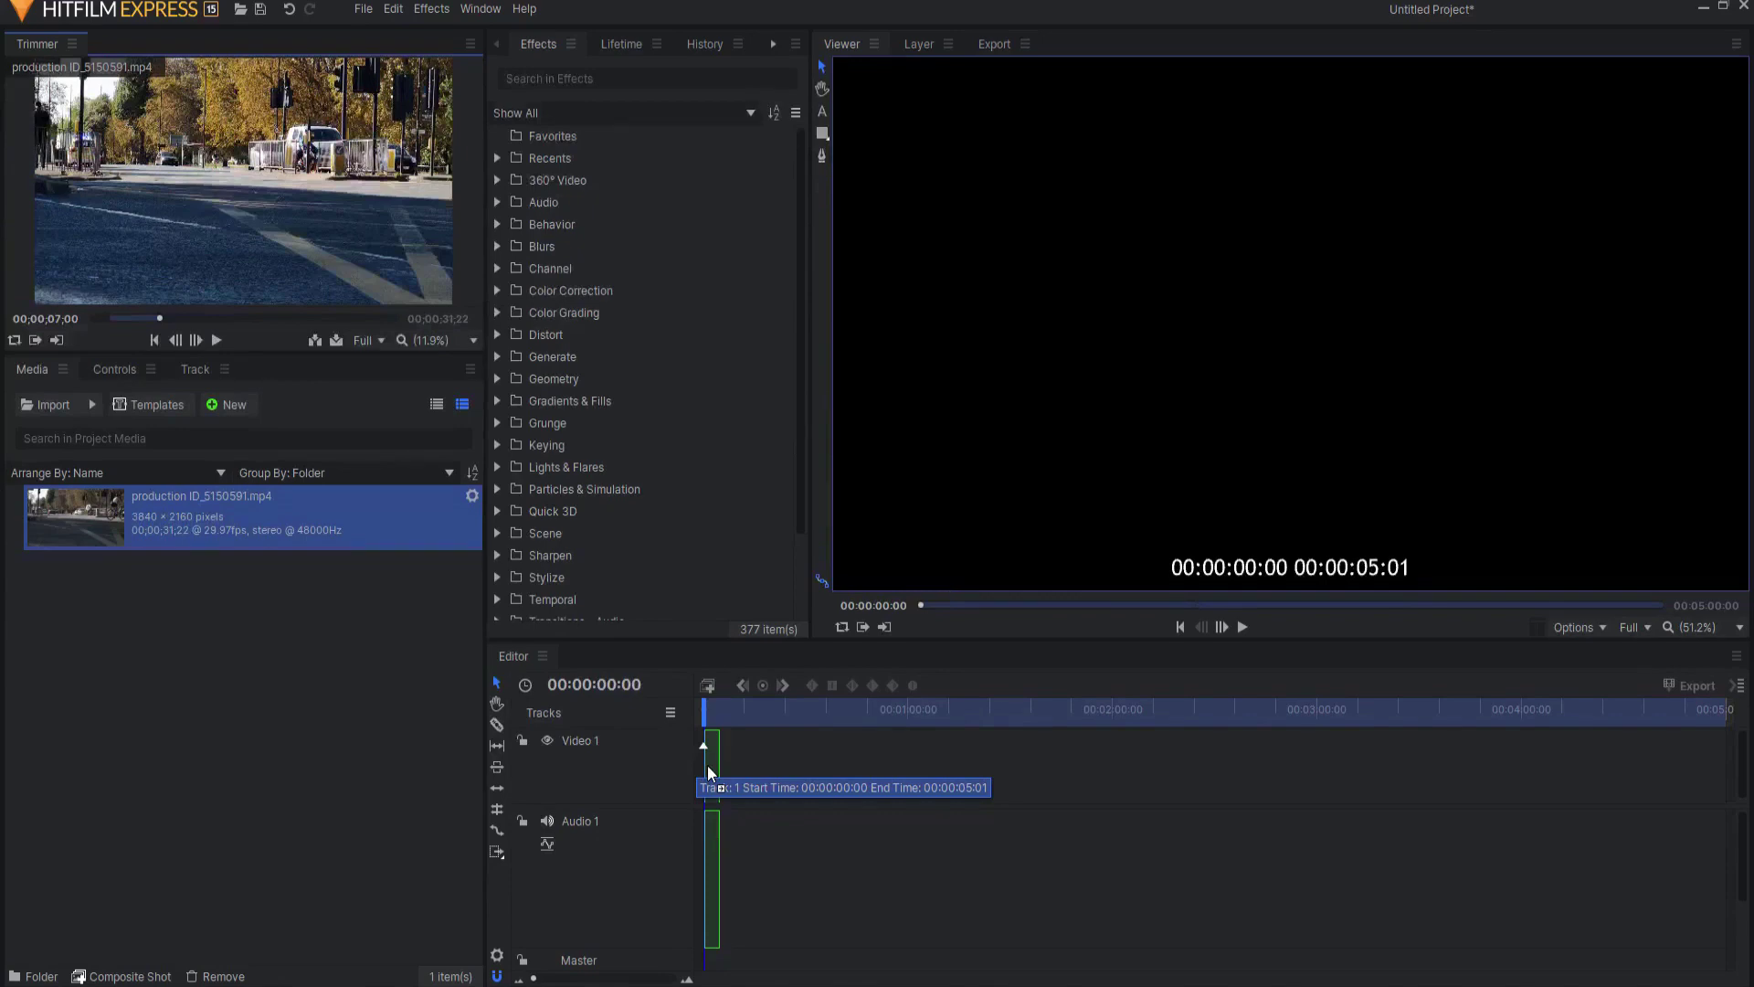
Step: Place the clip's video on Video 1, enlarge the track, and scrub the footage back to start
left_click_drag(707, 765, 711, 764)
key("Return")
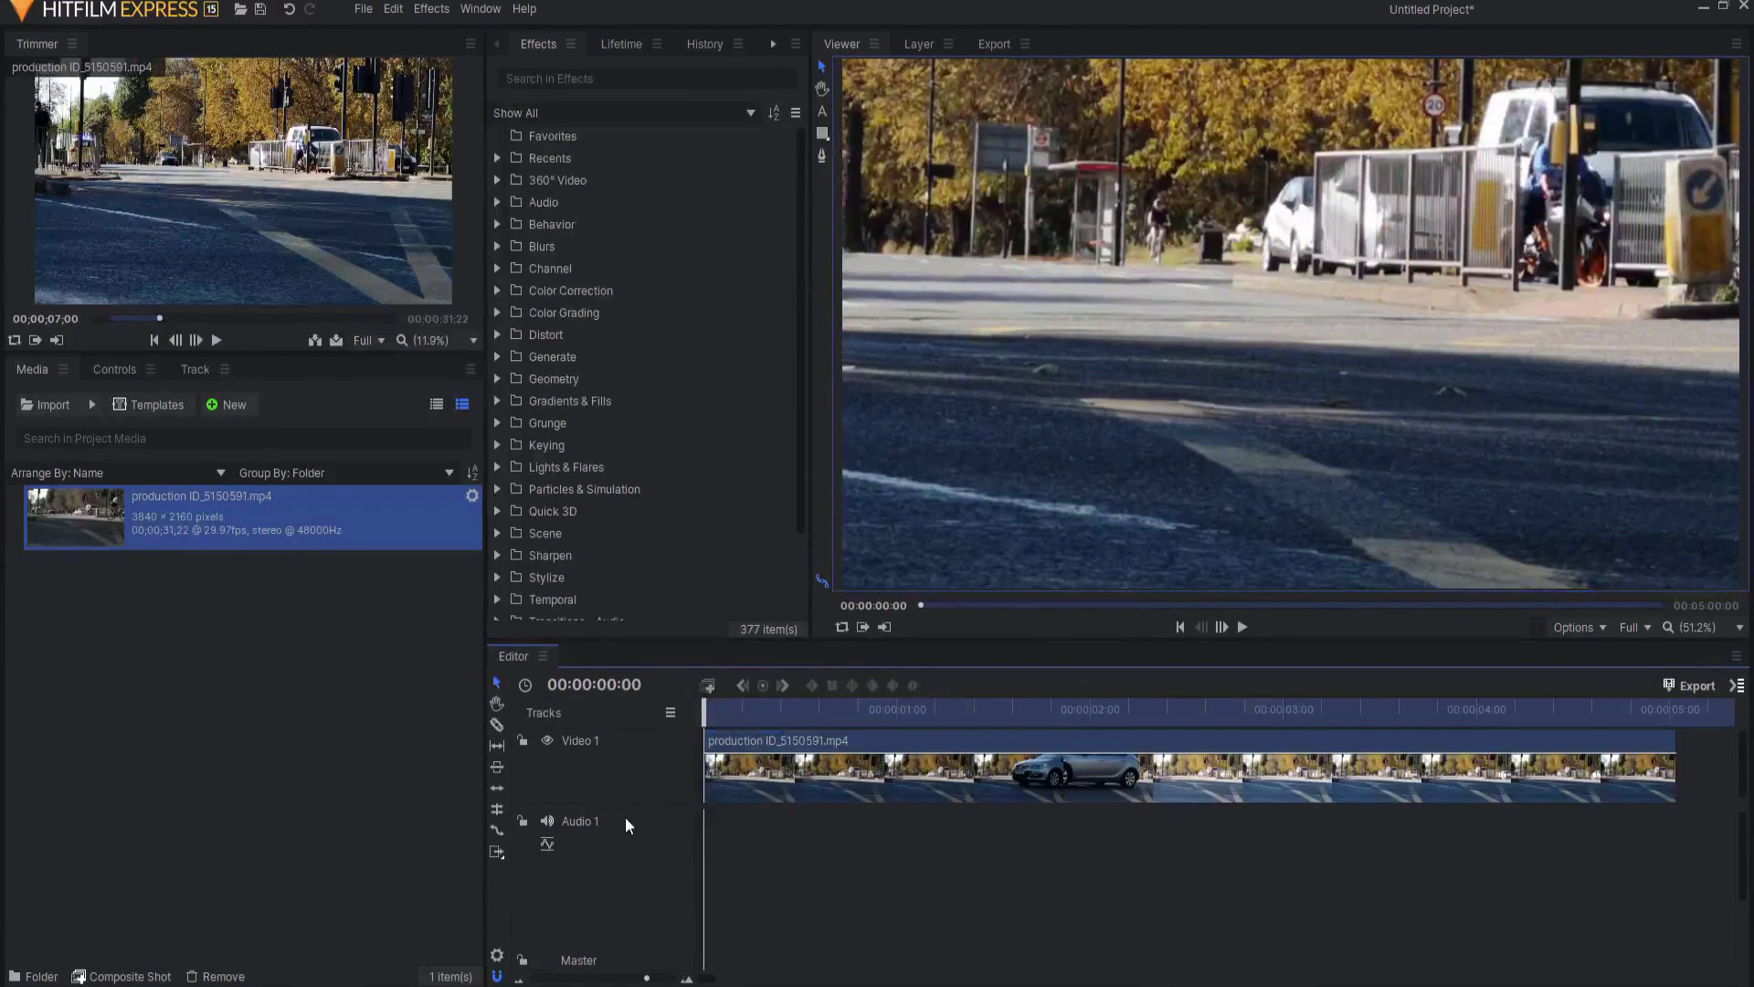
left_click_drag(632, 803, 634, 873)
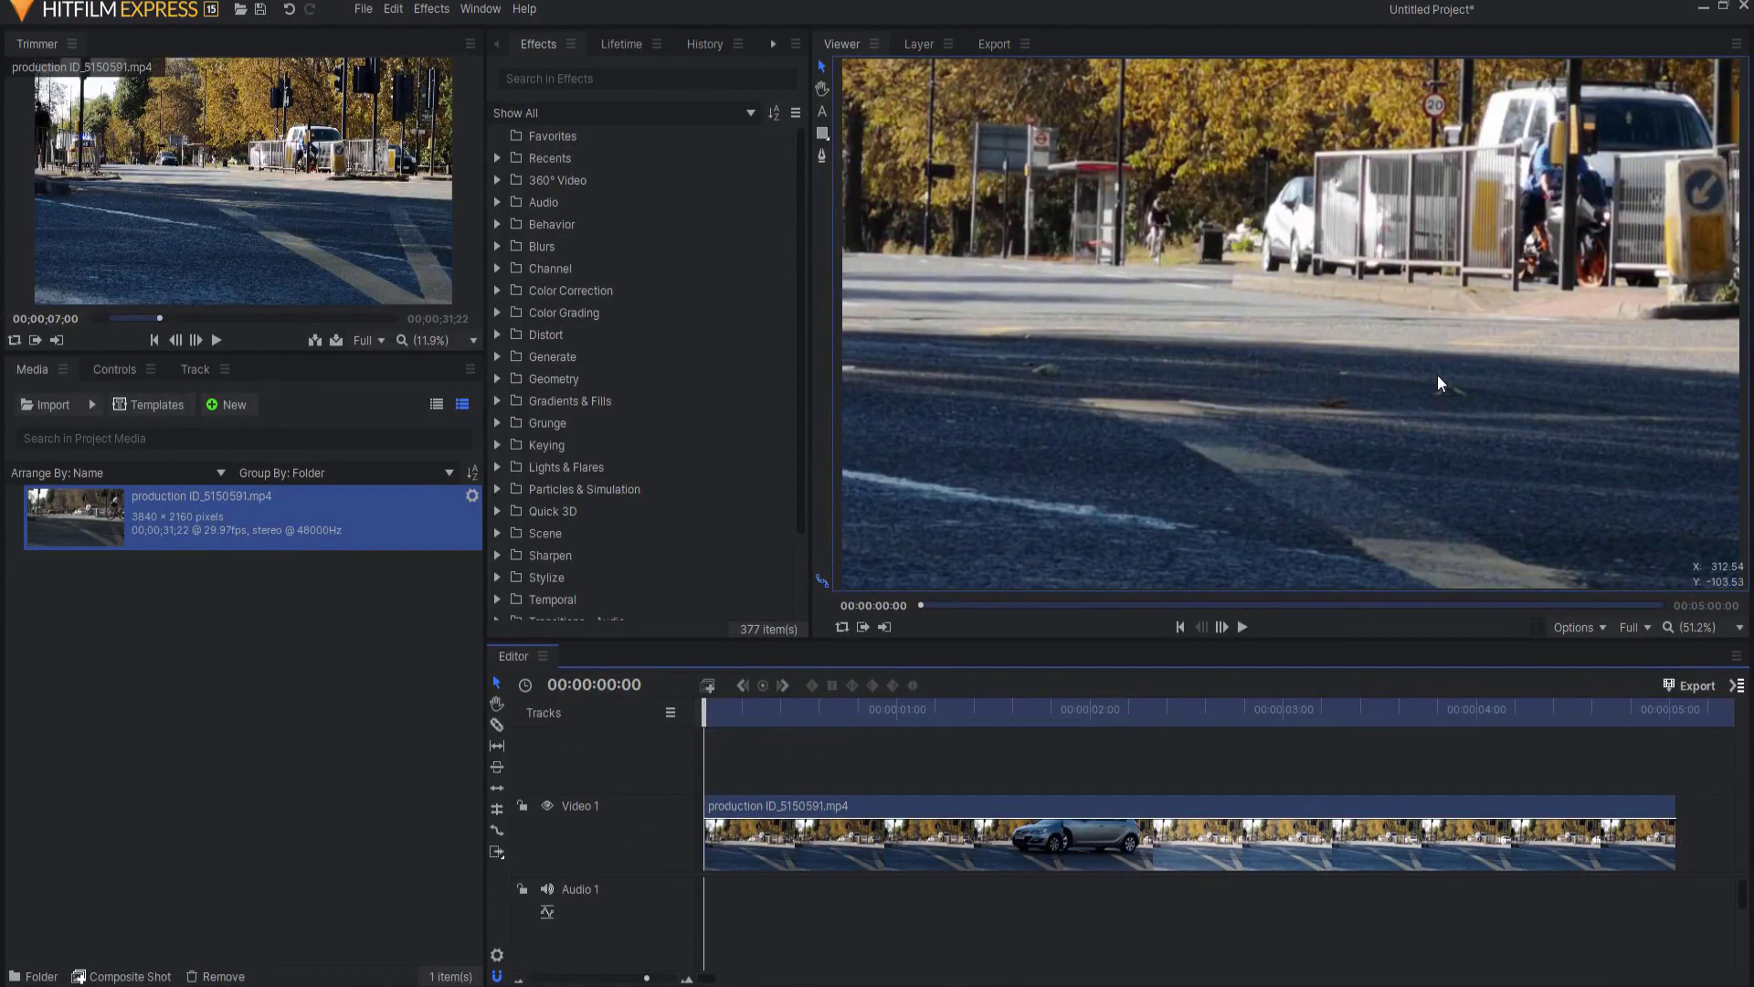
left_click_drag(721, 731, 1102, 710)
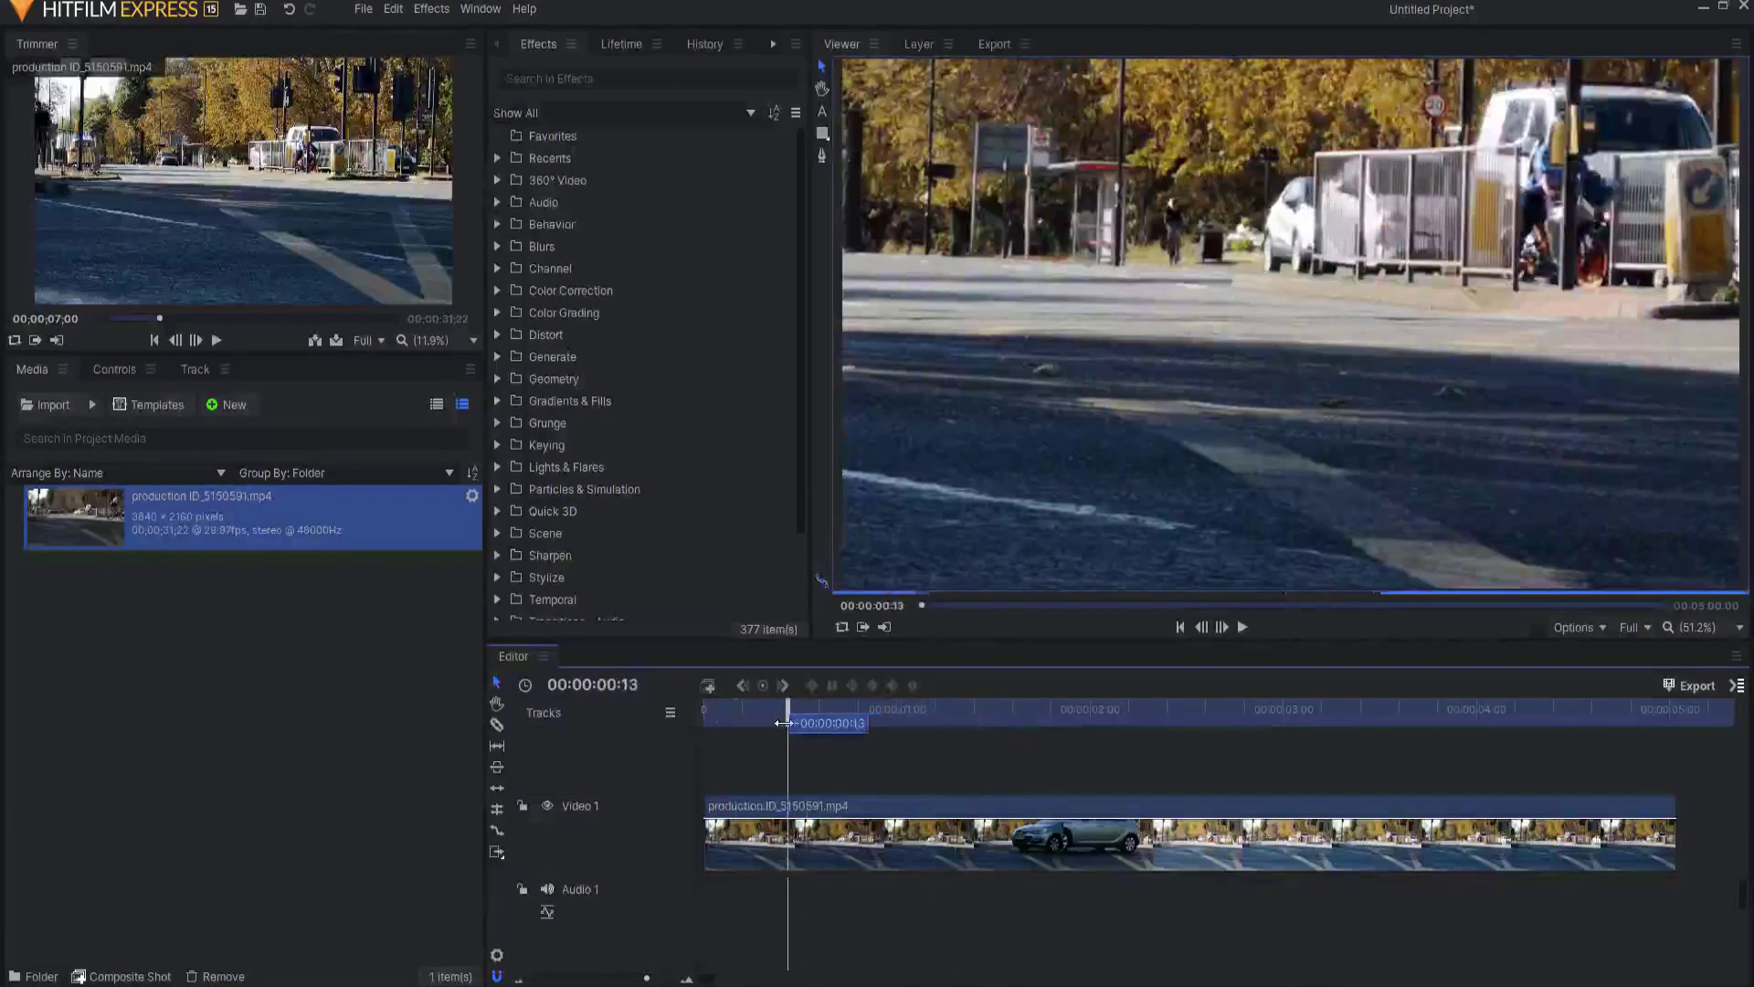
left_click_drag(1101, 711, 705, 710)
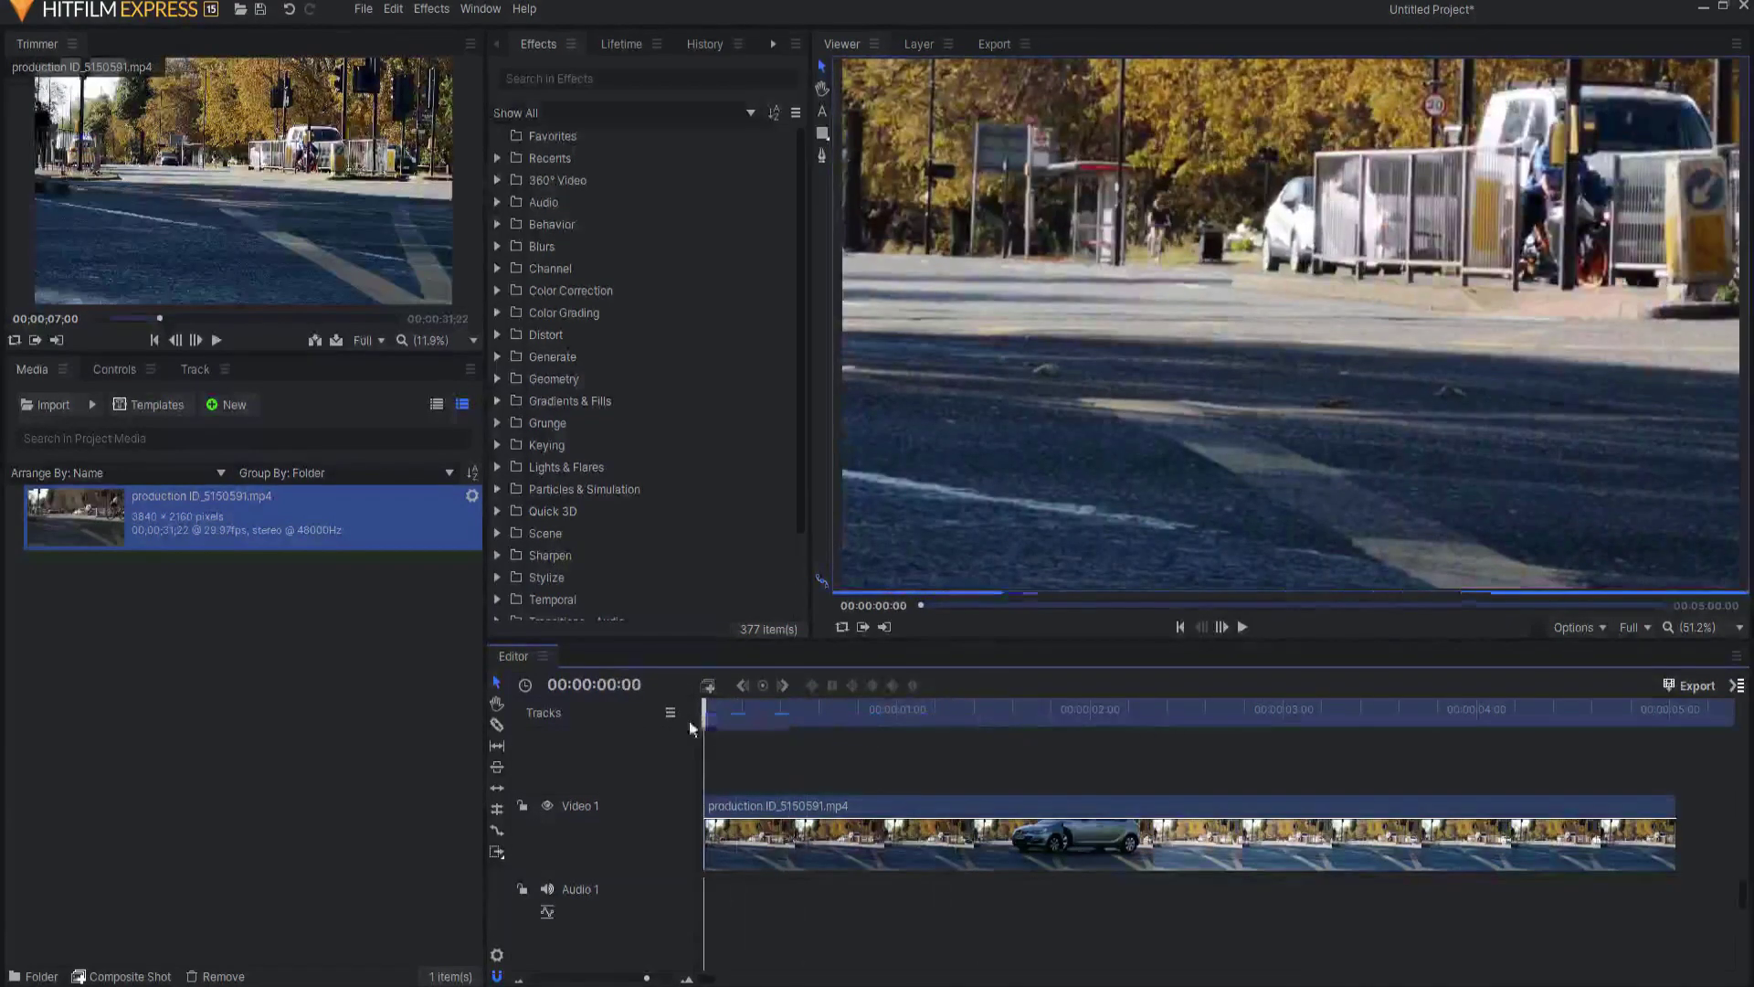
Step: Draw a text box across the footage with the Text tool for the 'sensei' title
left_click(823, 117)
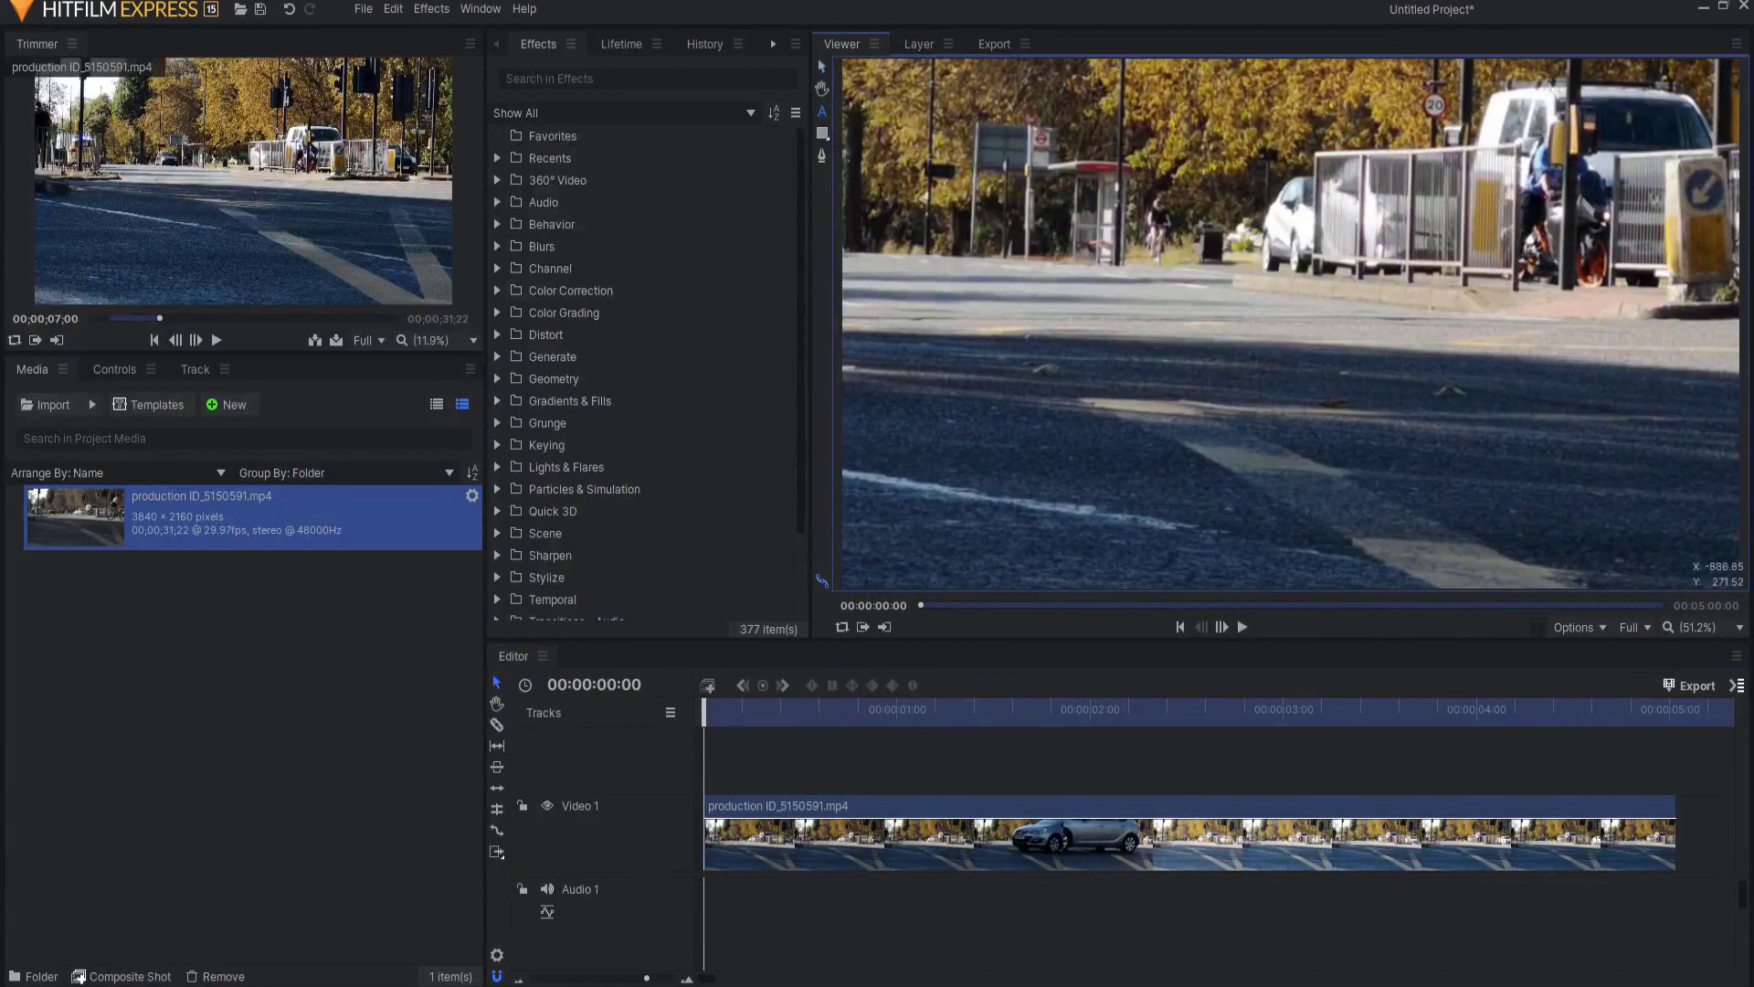
left_click_drag(880, 189, 1701, 481)
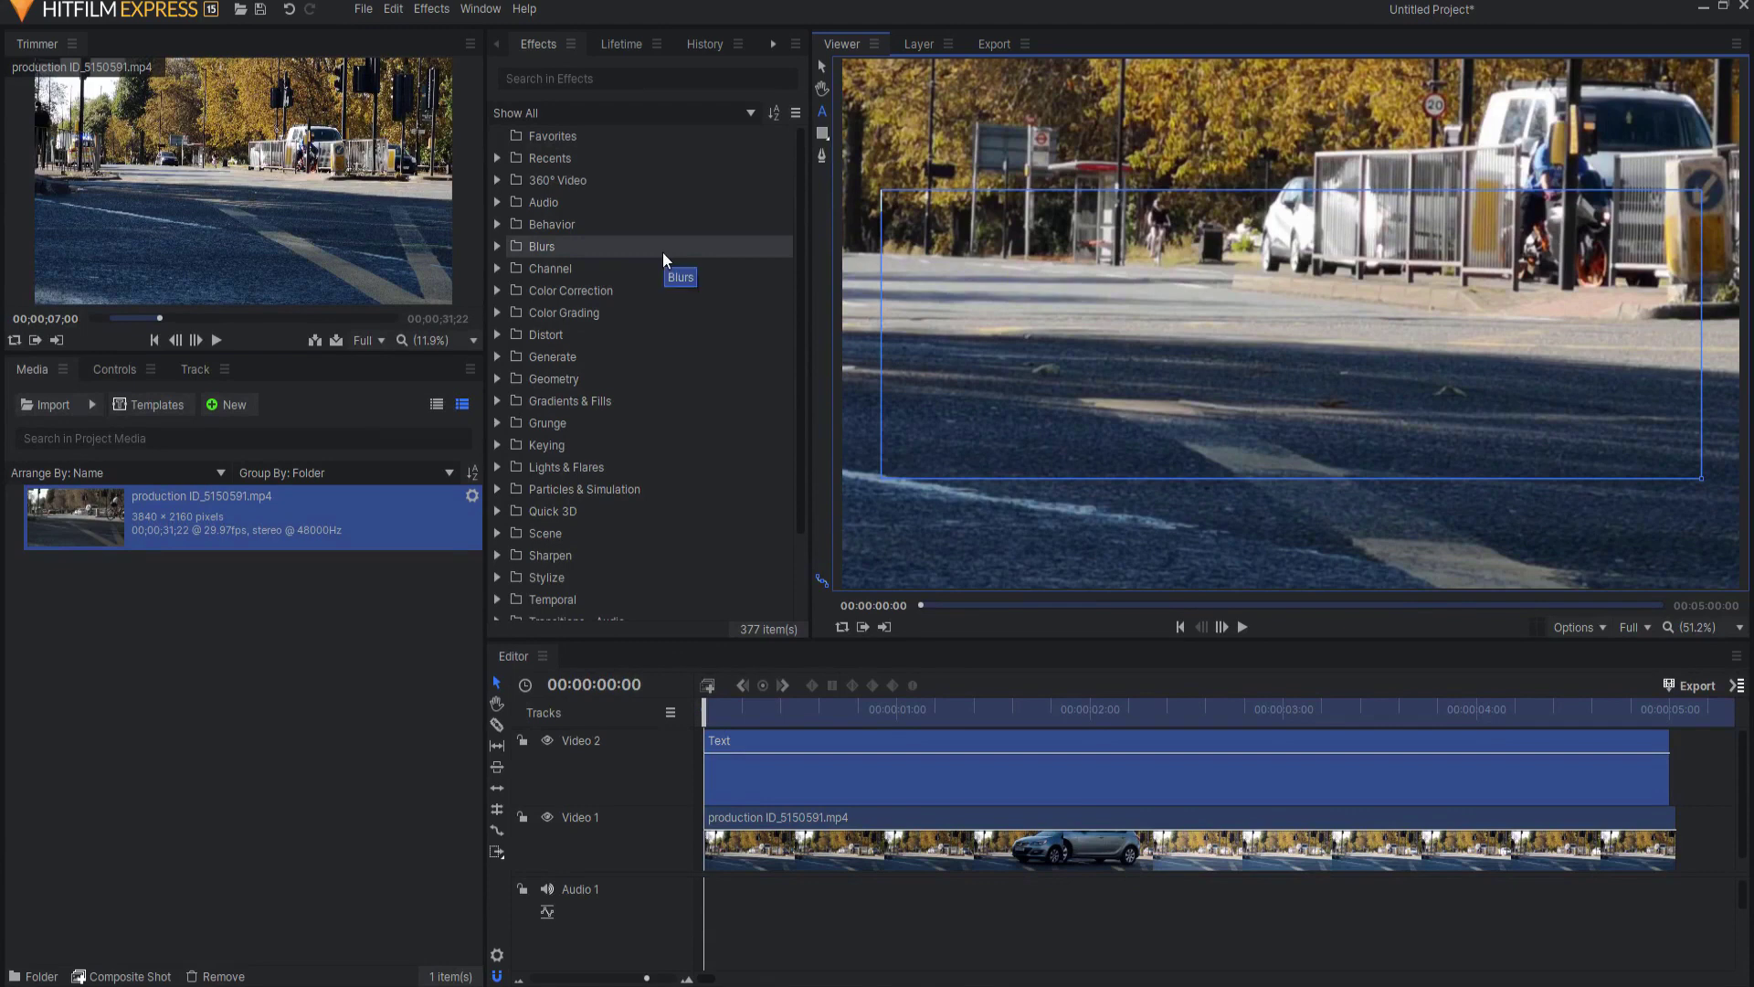
type("sense")
type("i")
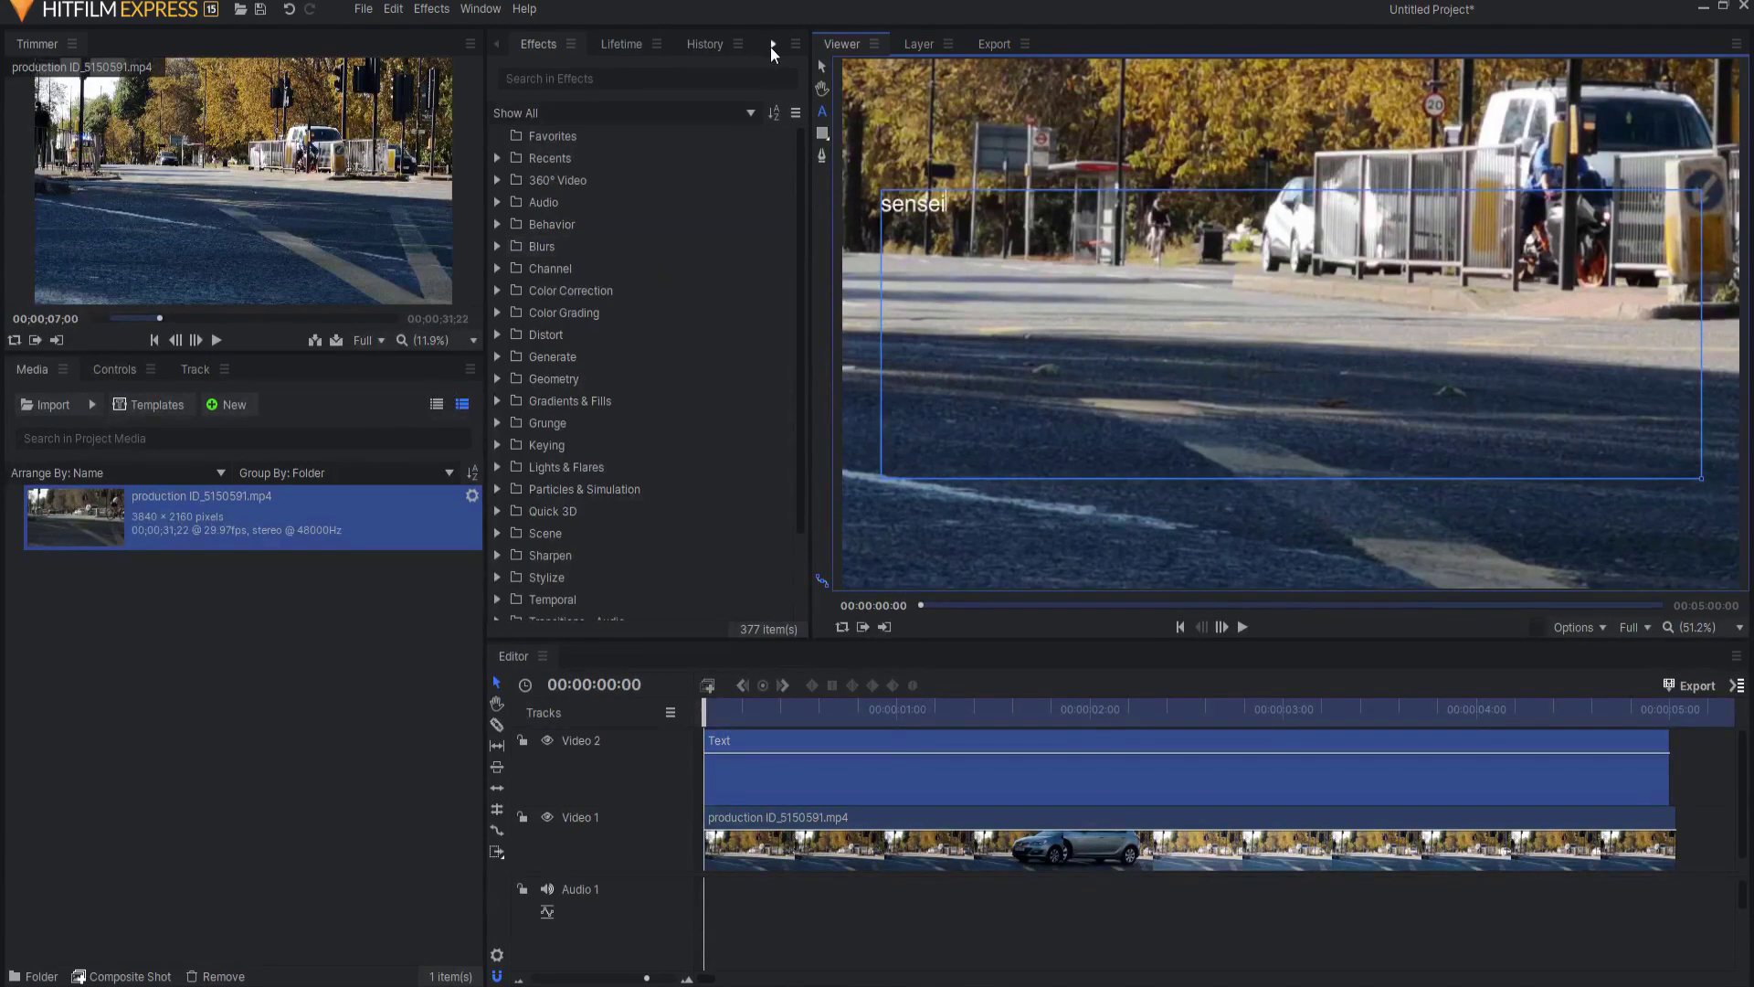
left_click(770, 45)
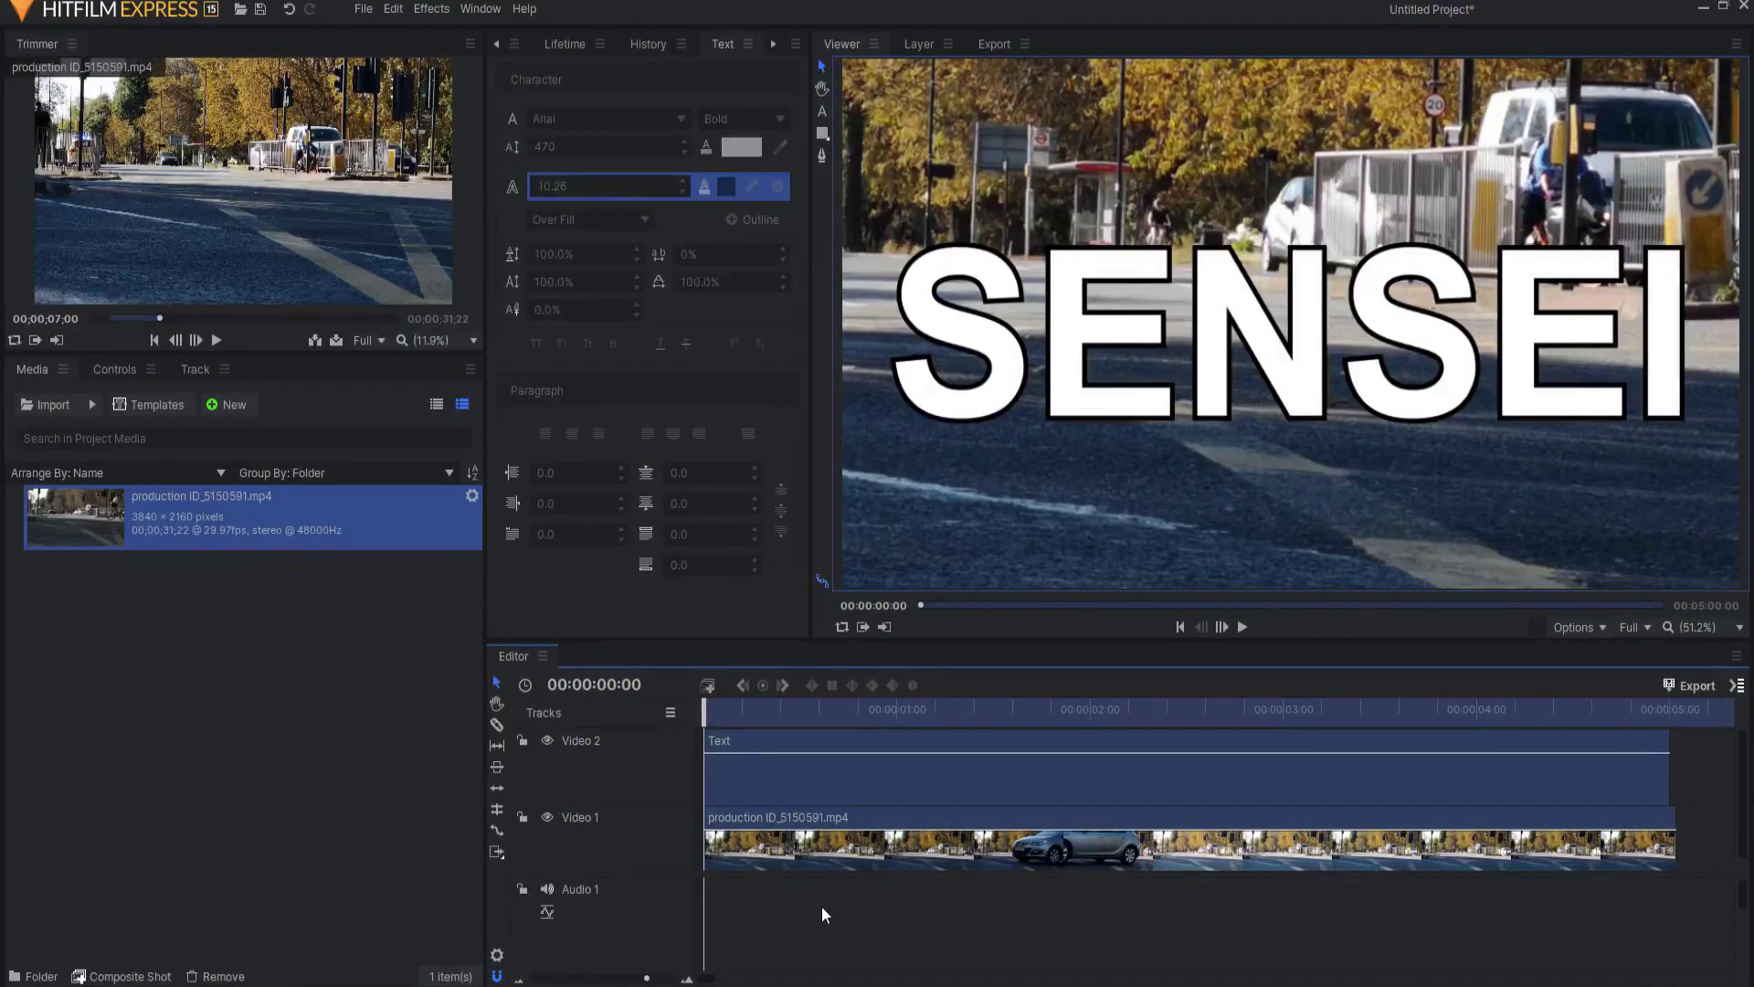
Step: Scrub the timeline to about two seconds to check SENSEI over the passing car
mouse_move(708, 702)
left_mouse_down()
mouse_move(835, 671)
mouse_move(965, 675)
mouse_move(1057, 638)
left_mouse_up()
Step: Trim the SENSEI text clip to start at 00:00:01:27 and show its properties
key("Right")
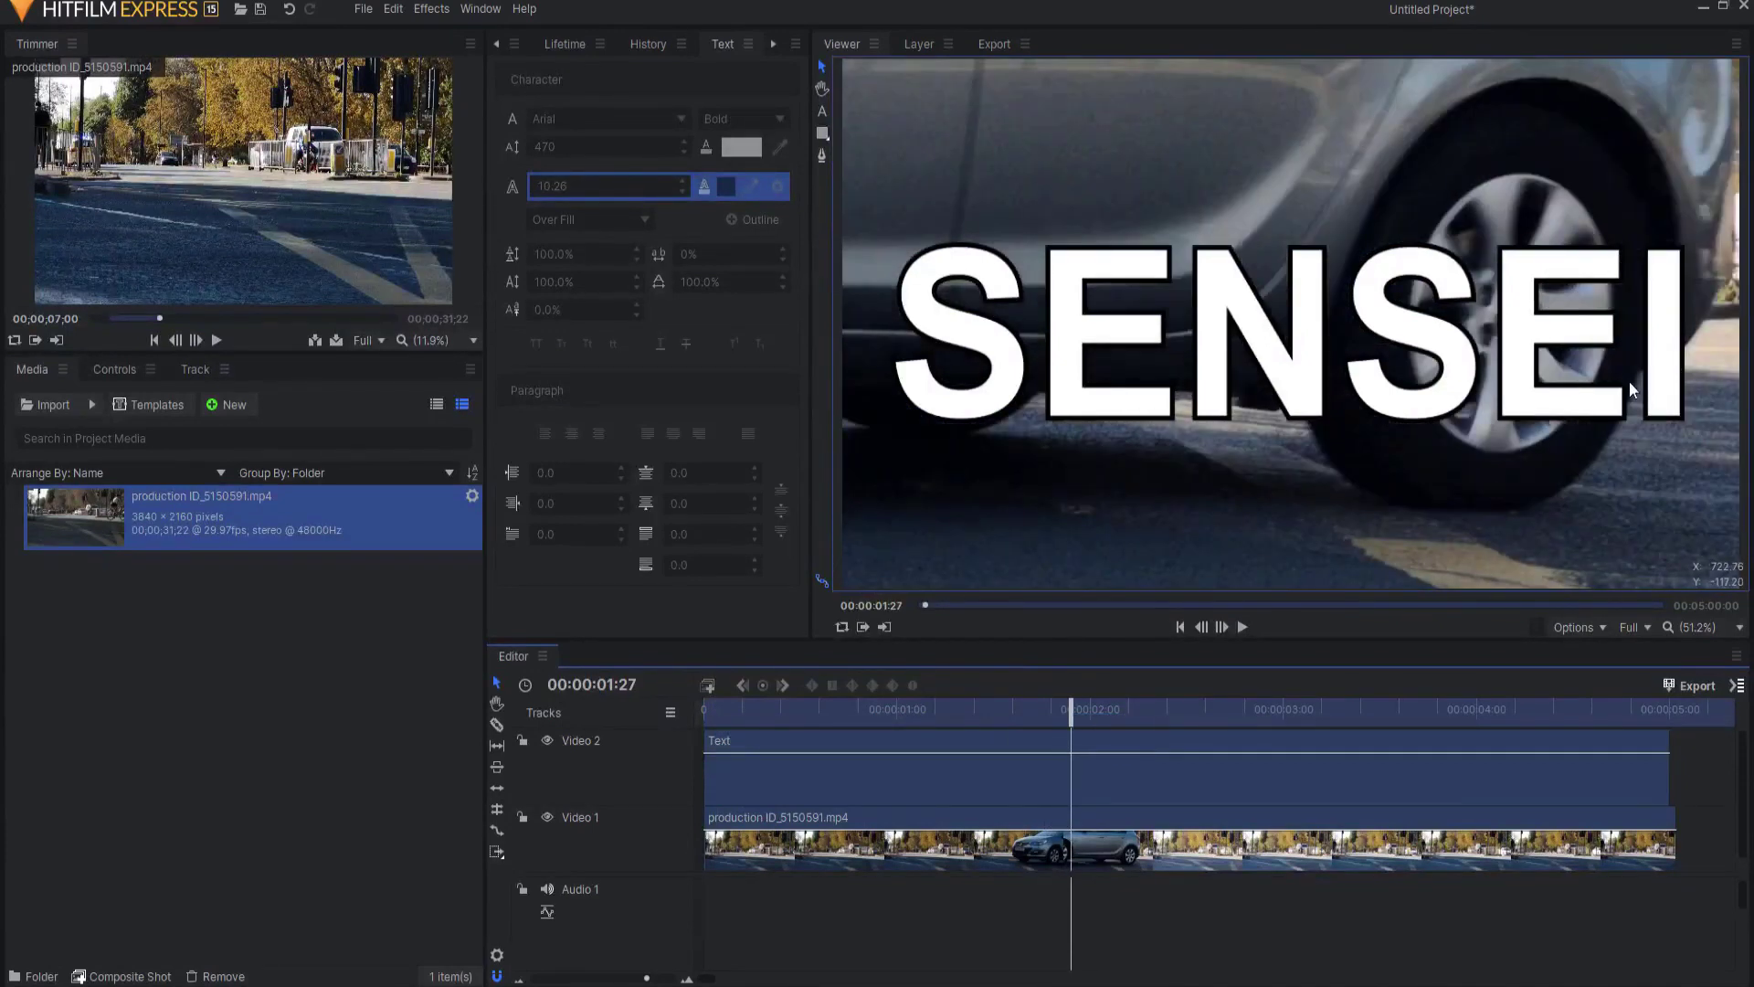
left_click_drag(696, 779, 1069, 784)
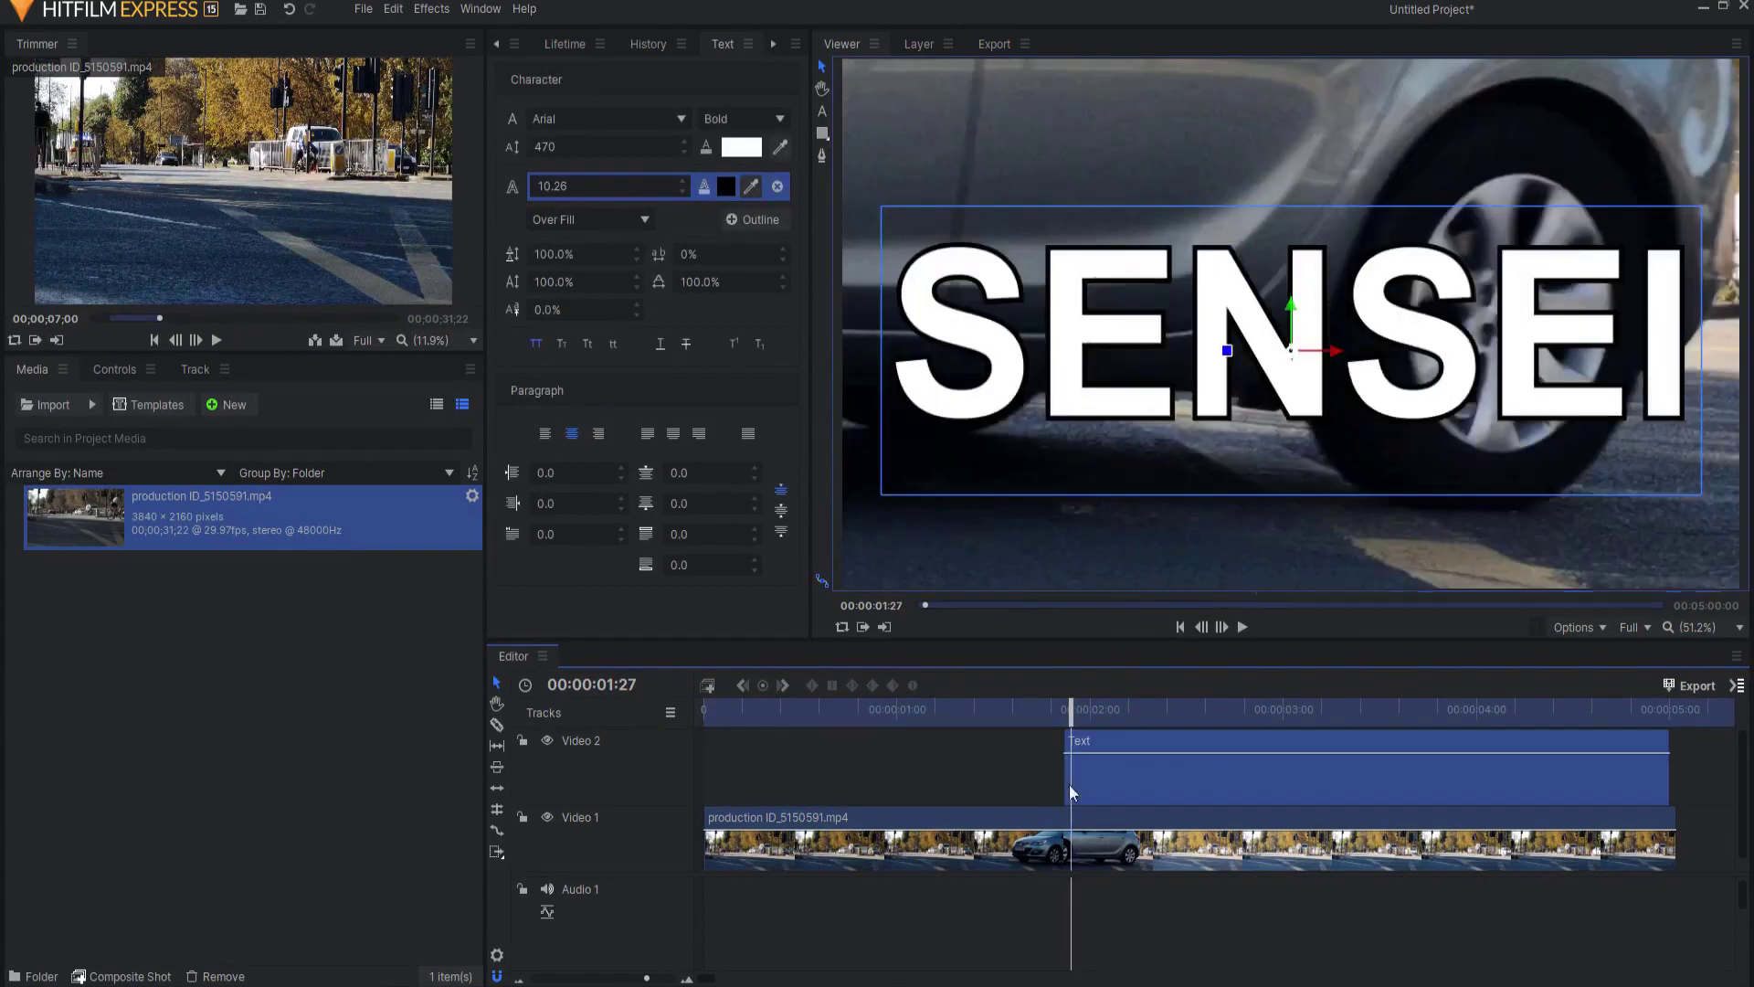
left_click(1059, 781)
left_click_drag(1071, 709, 1071, 710)
left_click(110, 369)
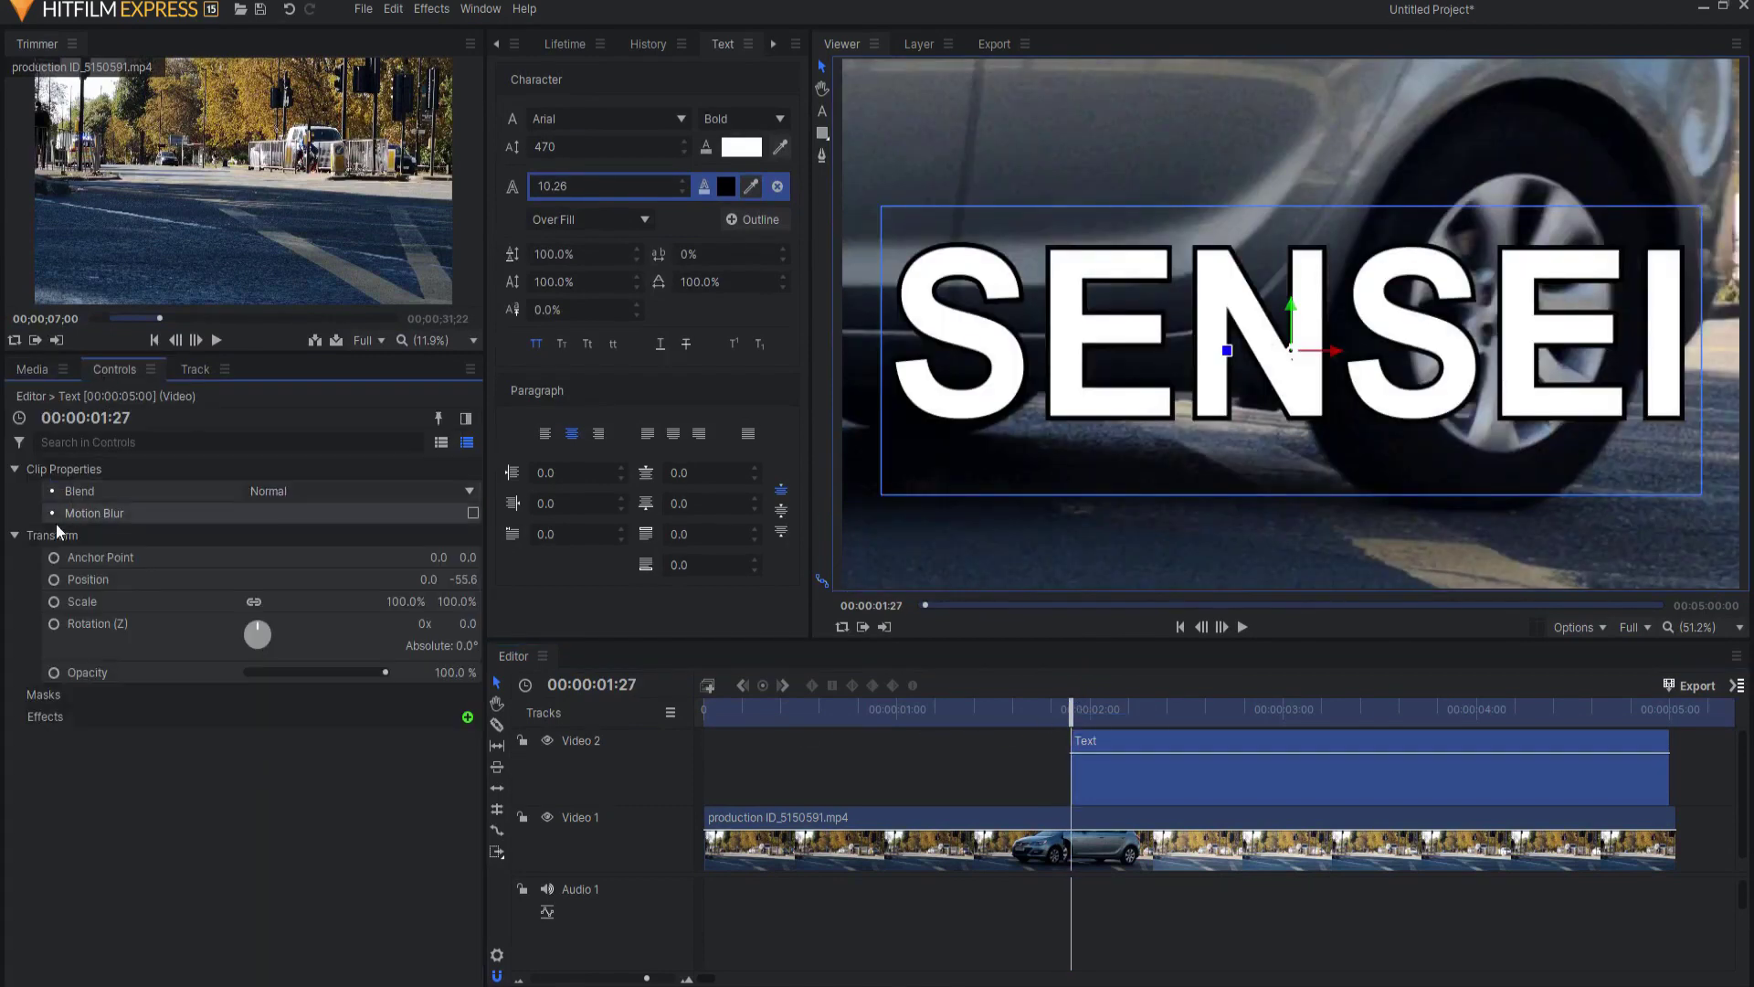
Step: Start a freehand mask at the car's wheel, placing points along the tyre and car edge
left_click(822, 161)
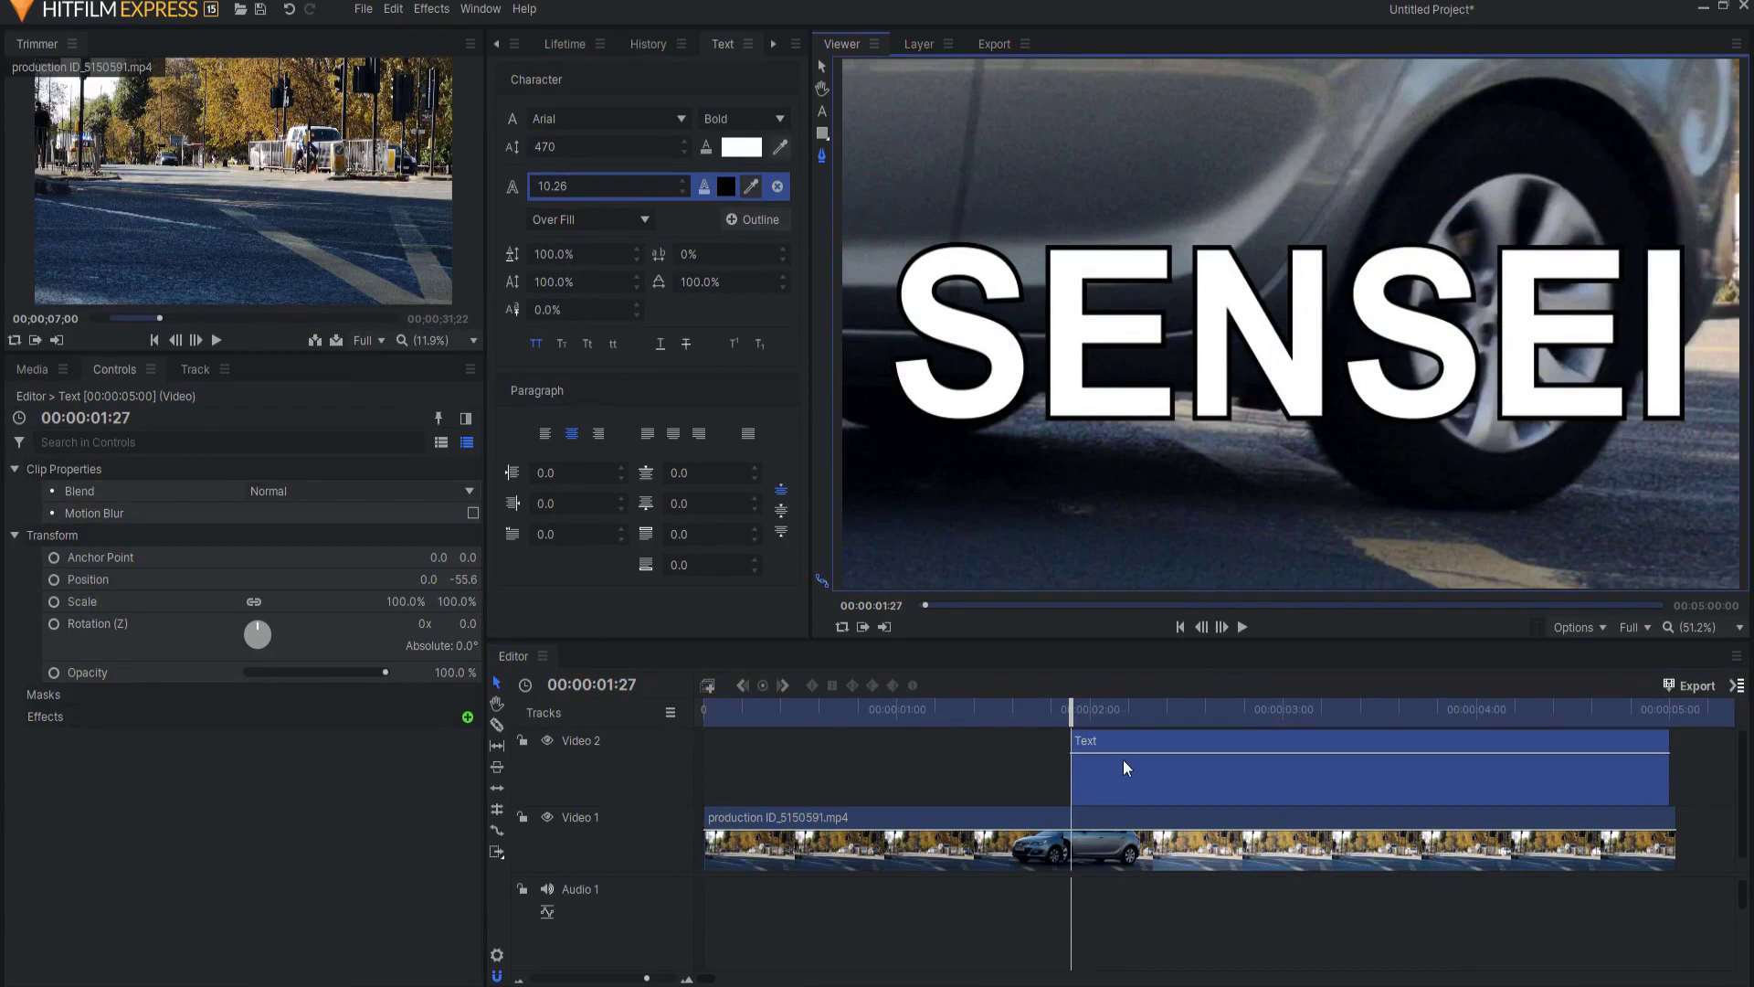
left_click(1603, 446)
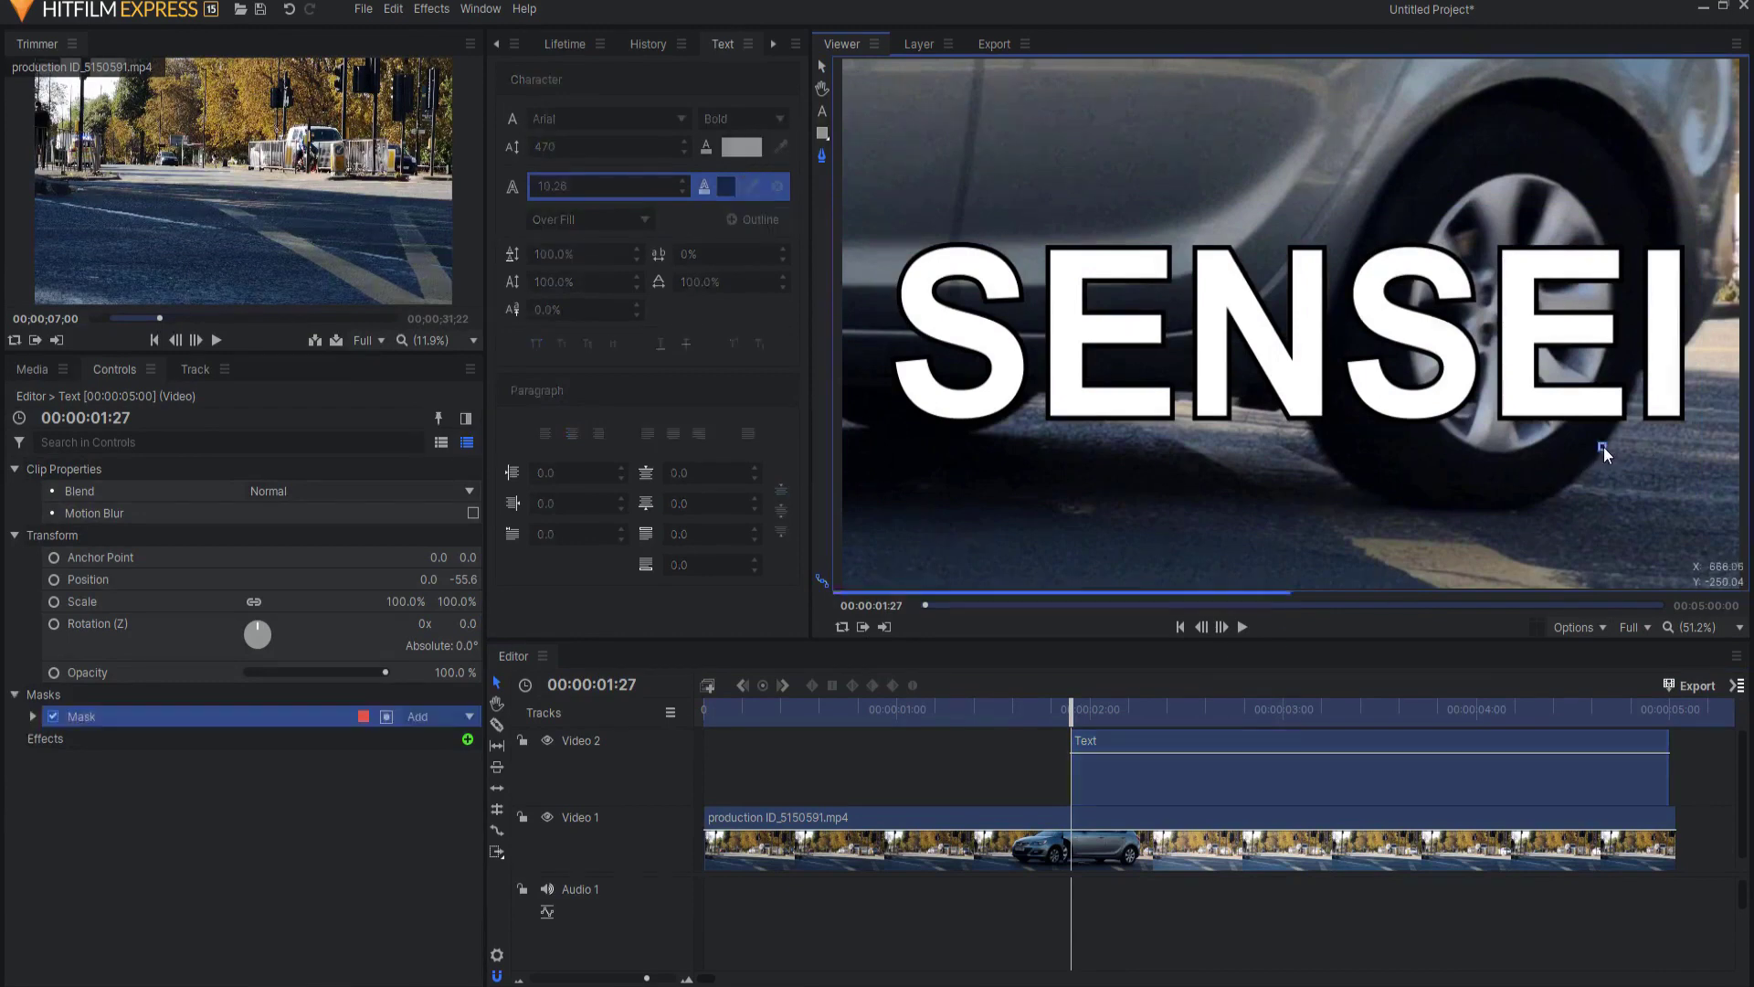
left_click(1623, 417)
left_click(1636, 374)
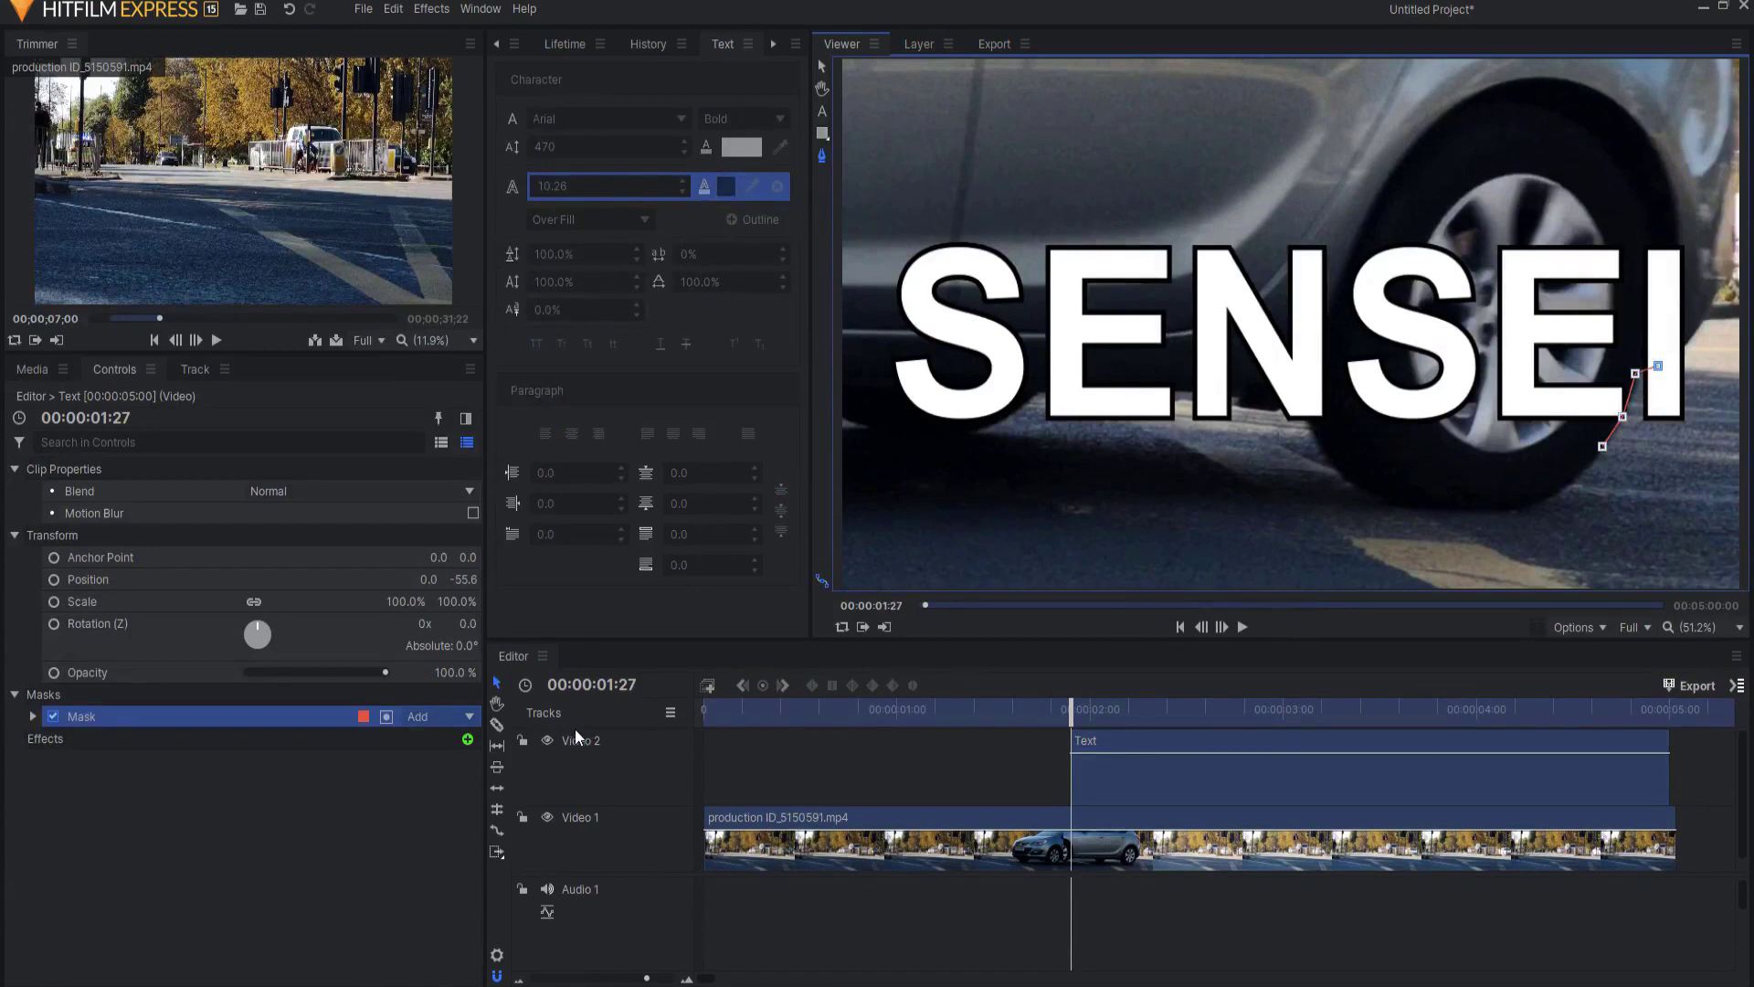
left_click(547, 740)
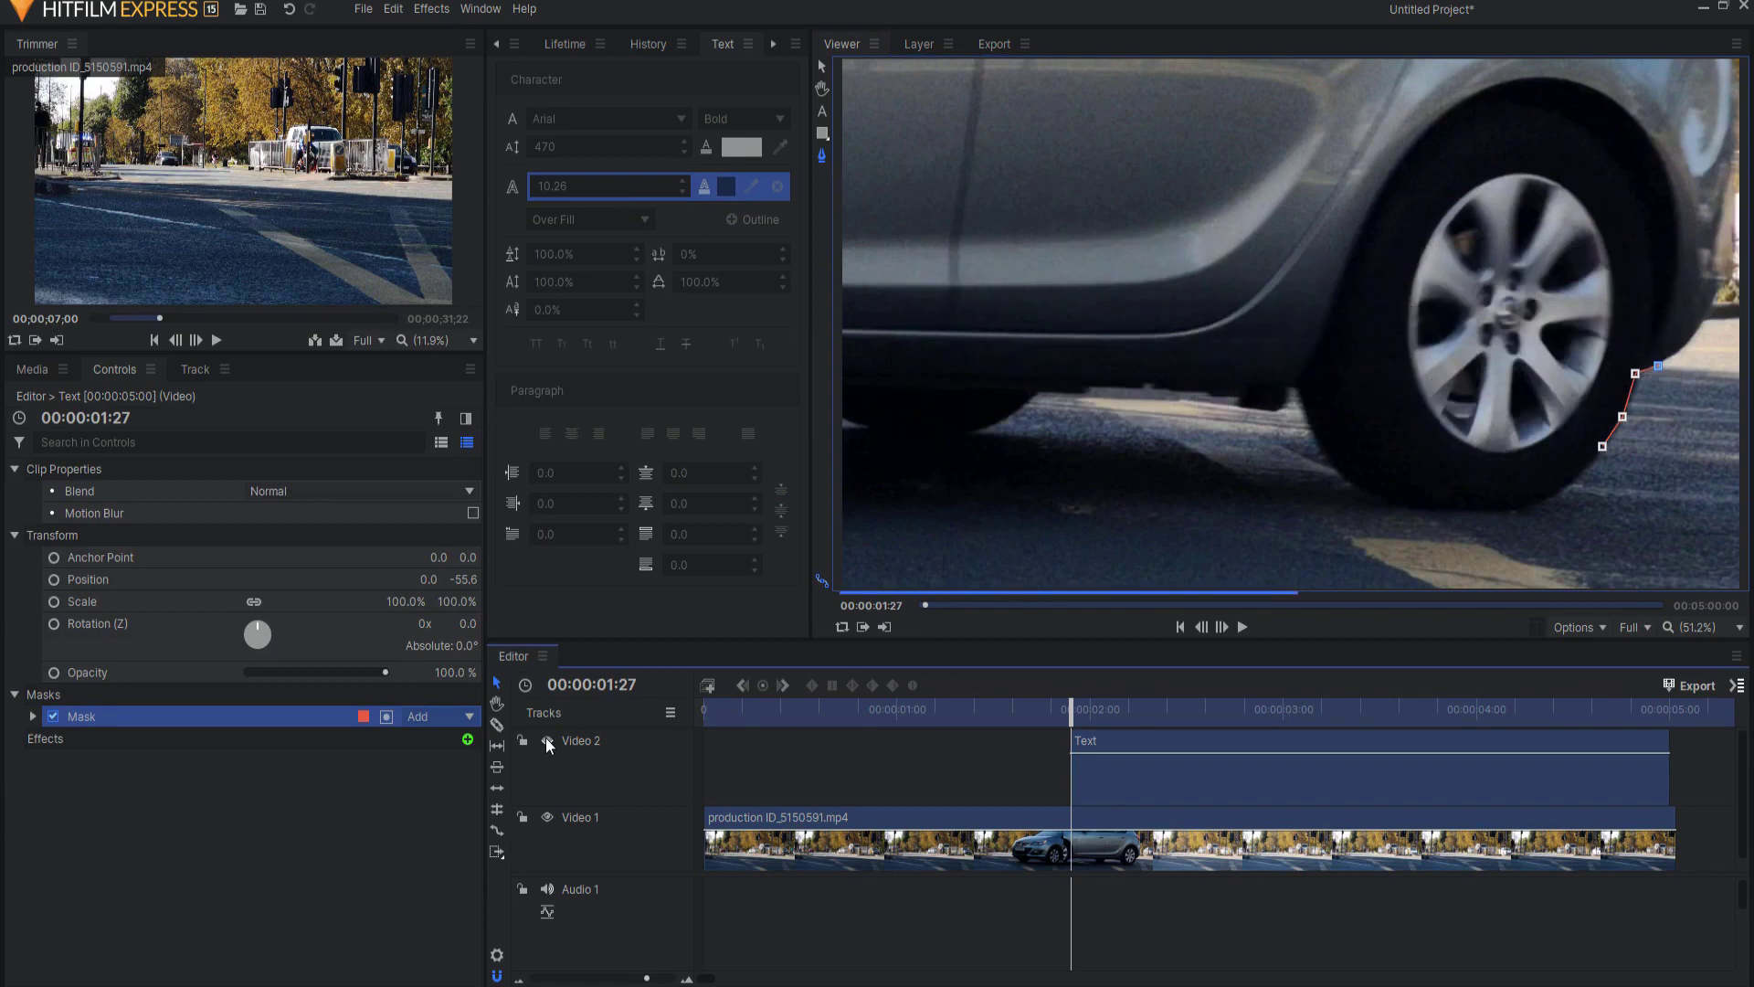
left_click(1676, 351)
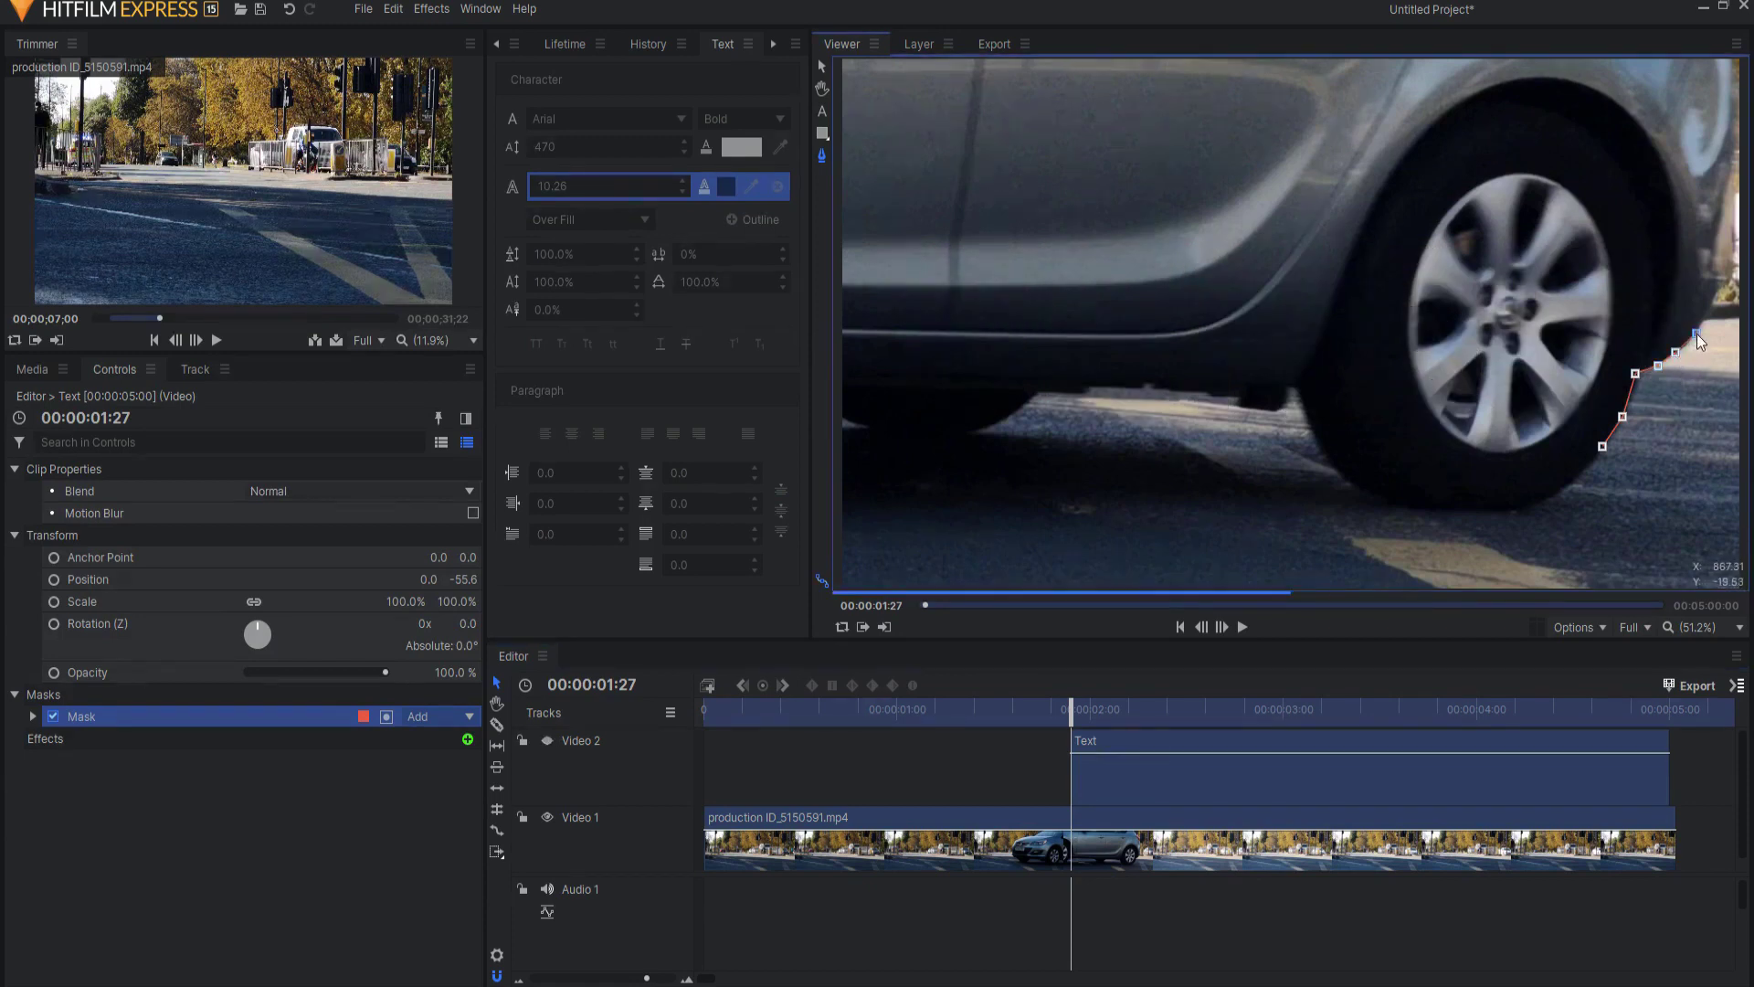
left_click(1697, 334)
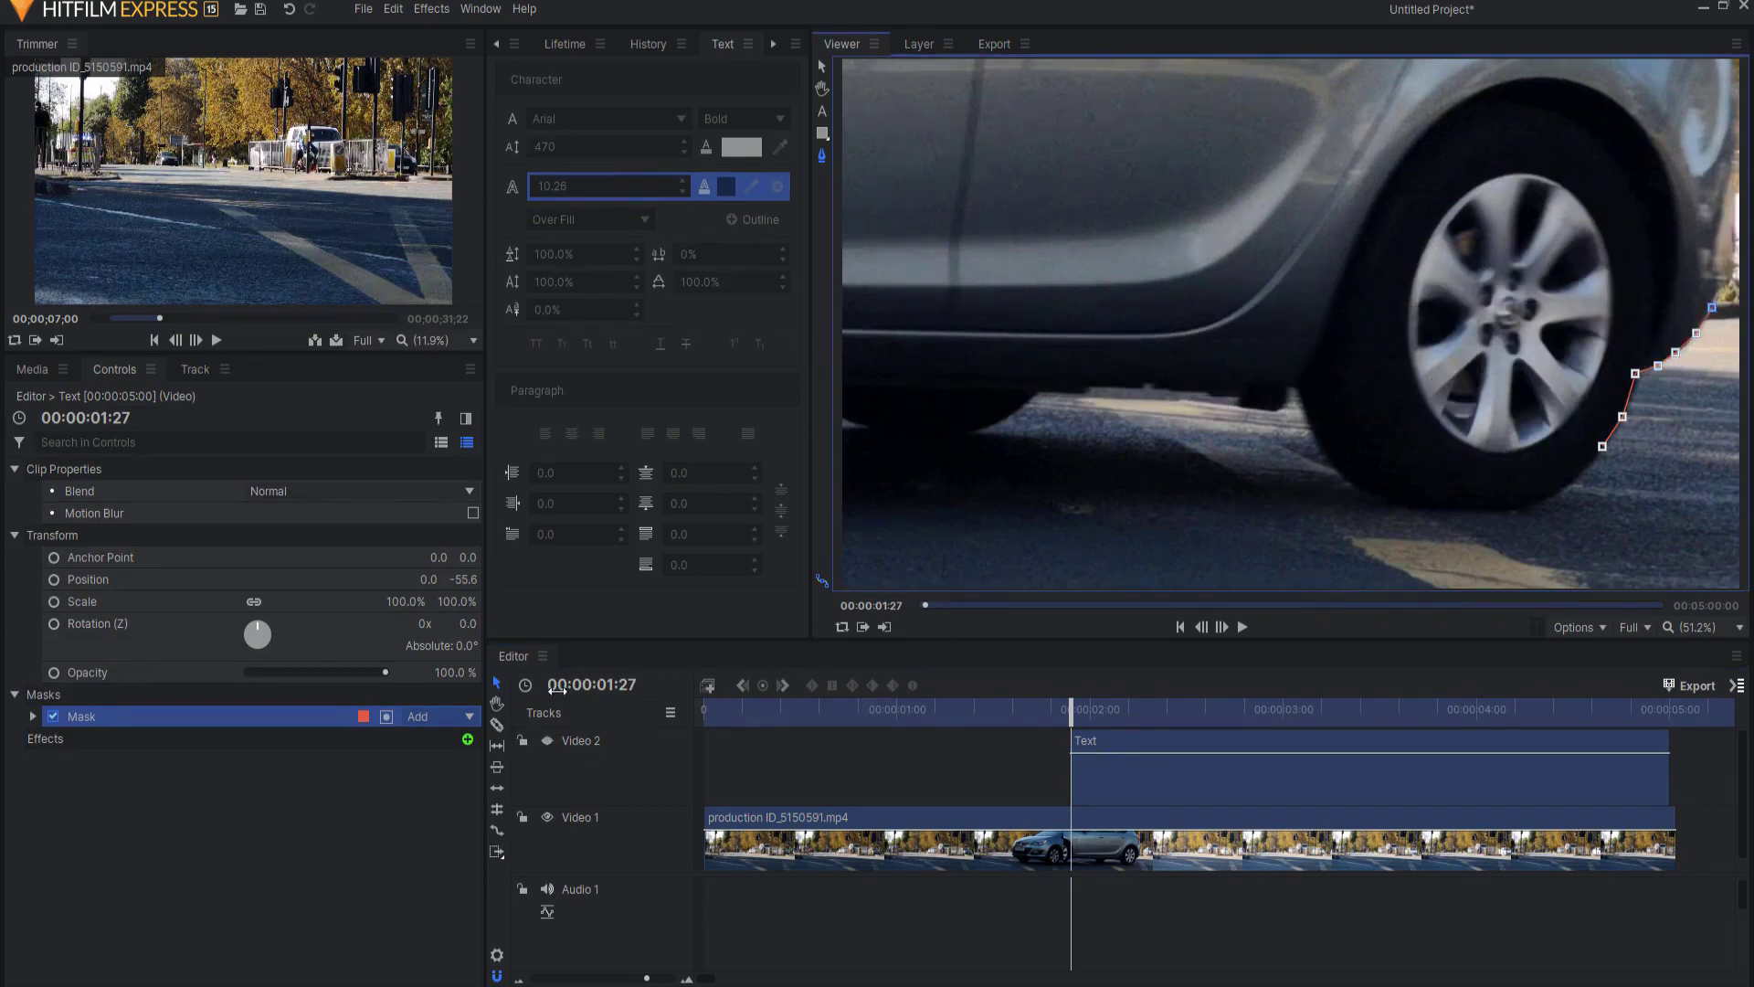
left_click(547, 740)
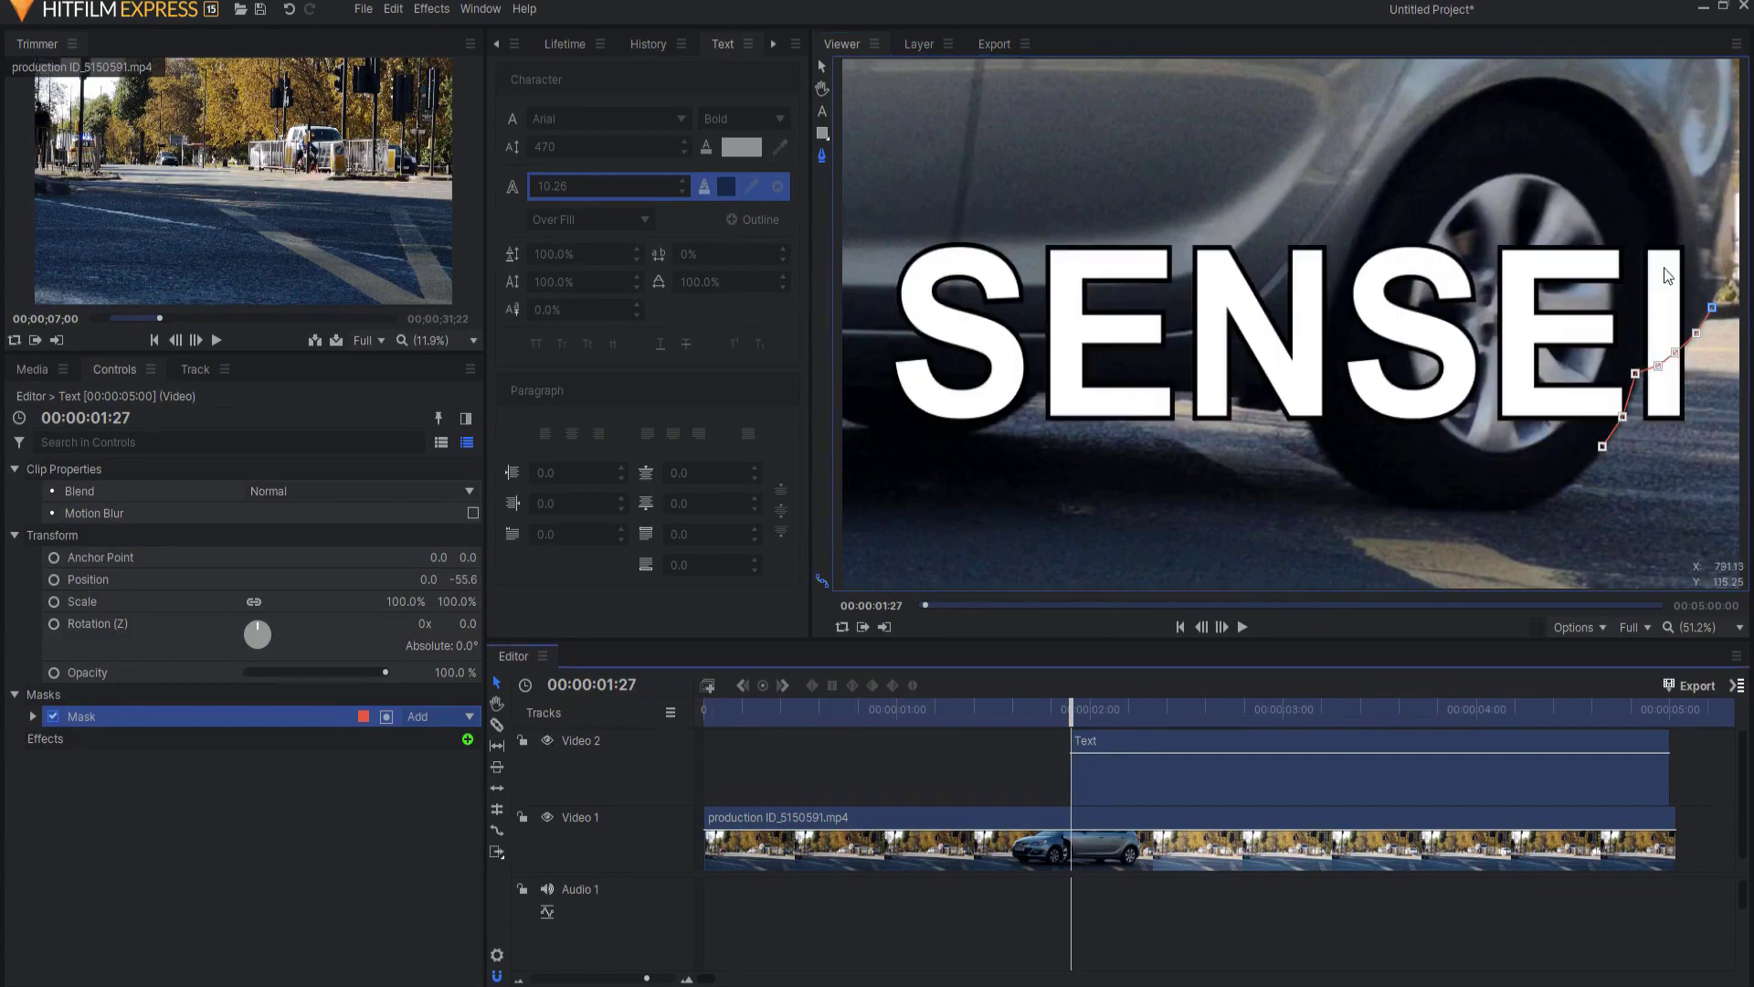
Step: Extend the mask up the car's rear edge and outside the frame, then close it
left_click_drag(1668, 276, 1552, 291)
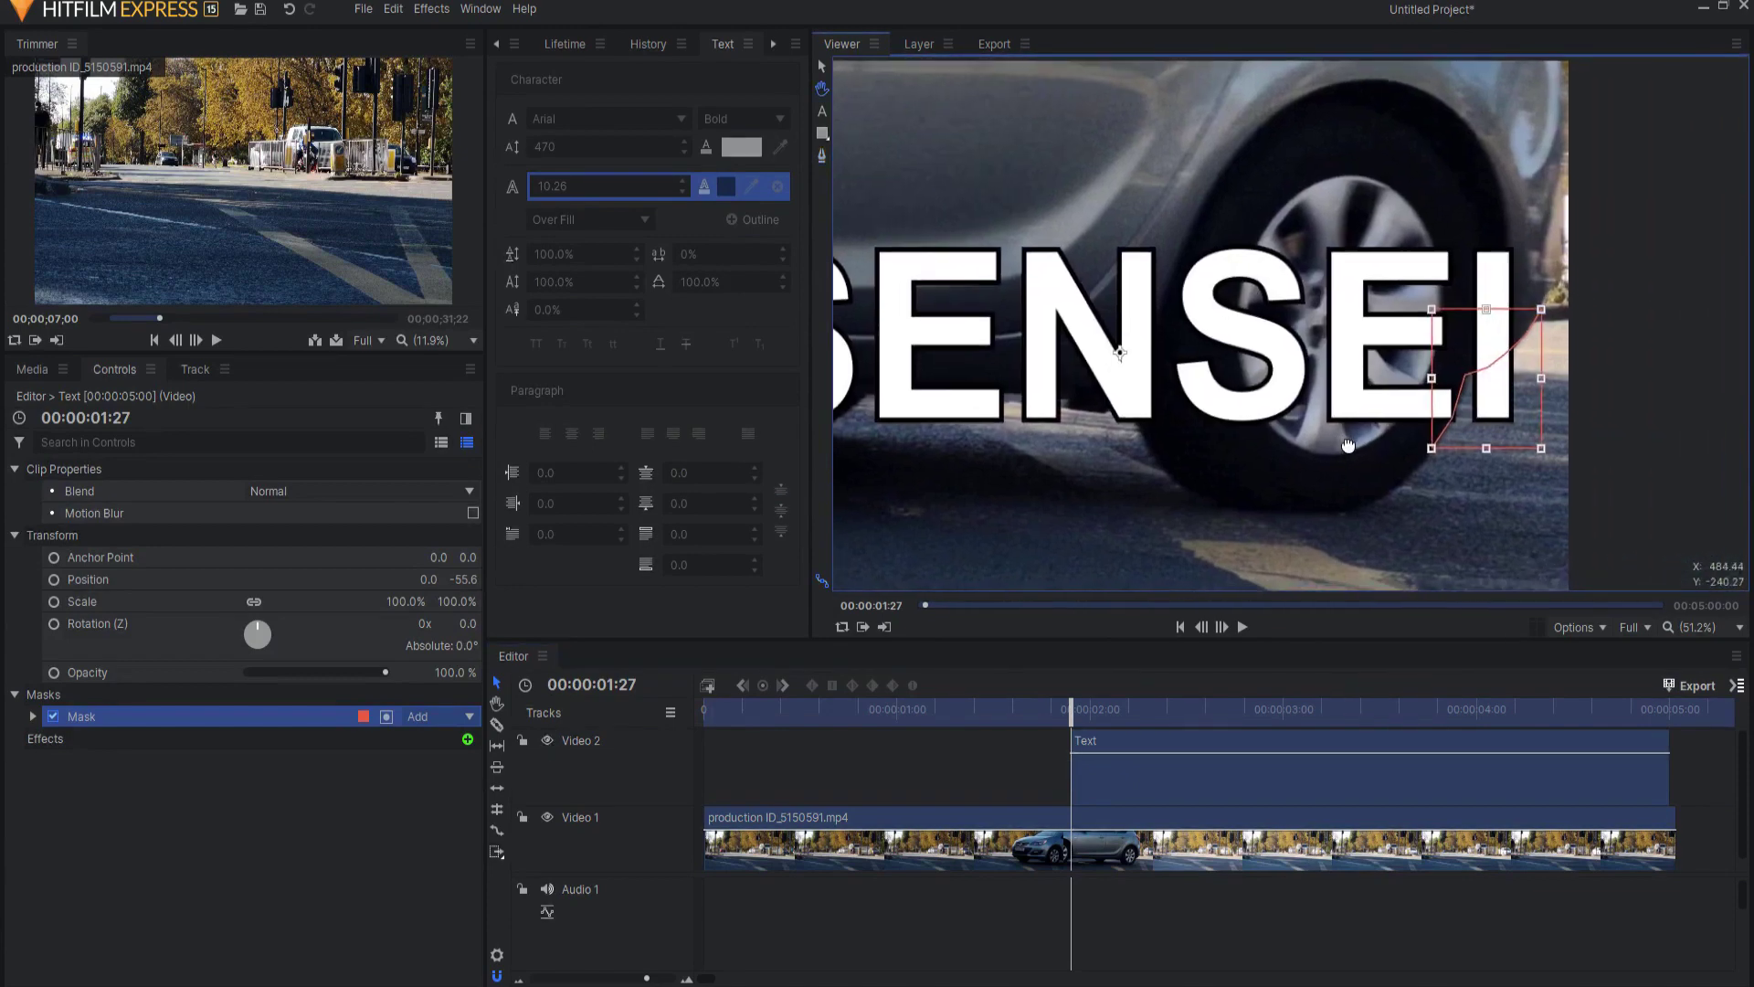
left_click(1553, 291)
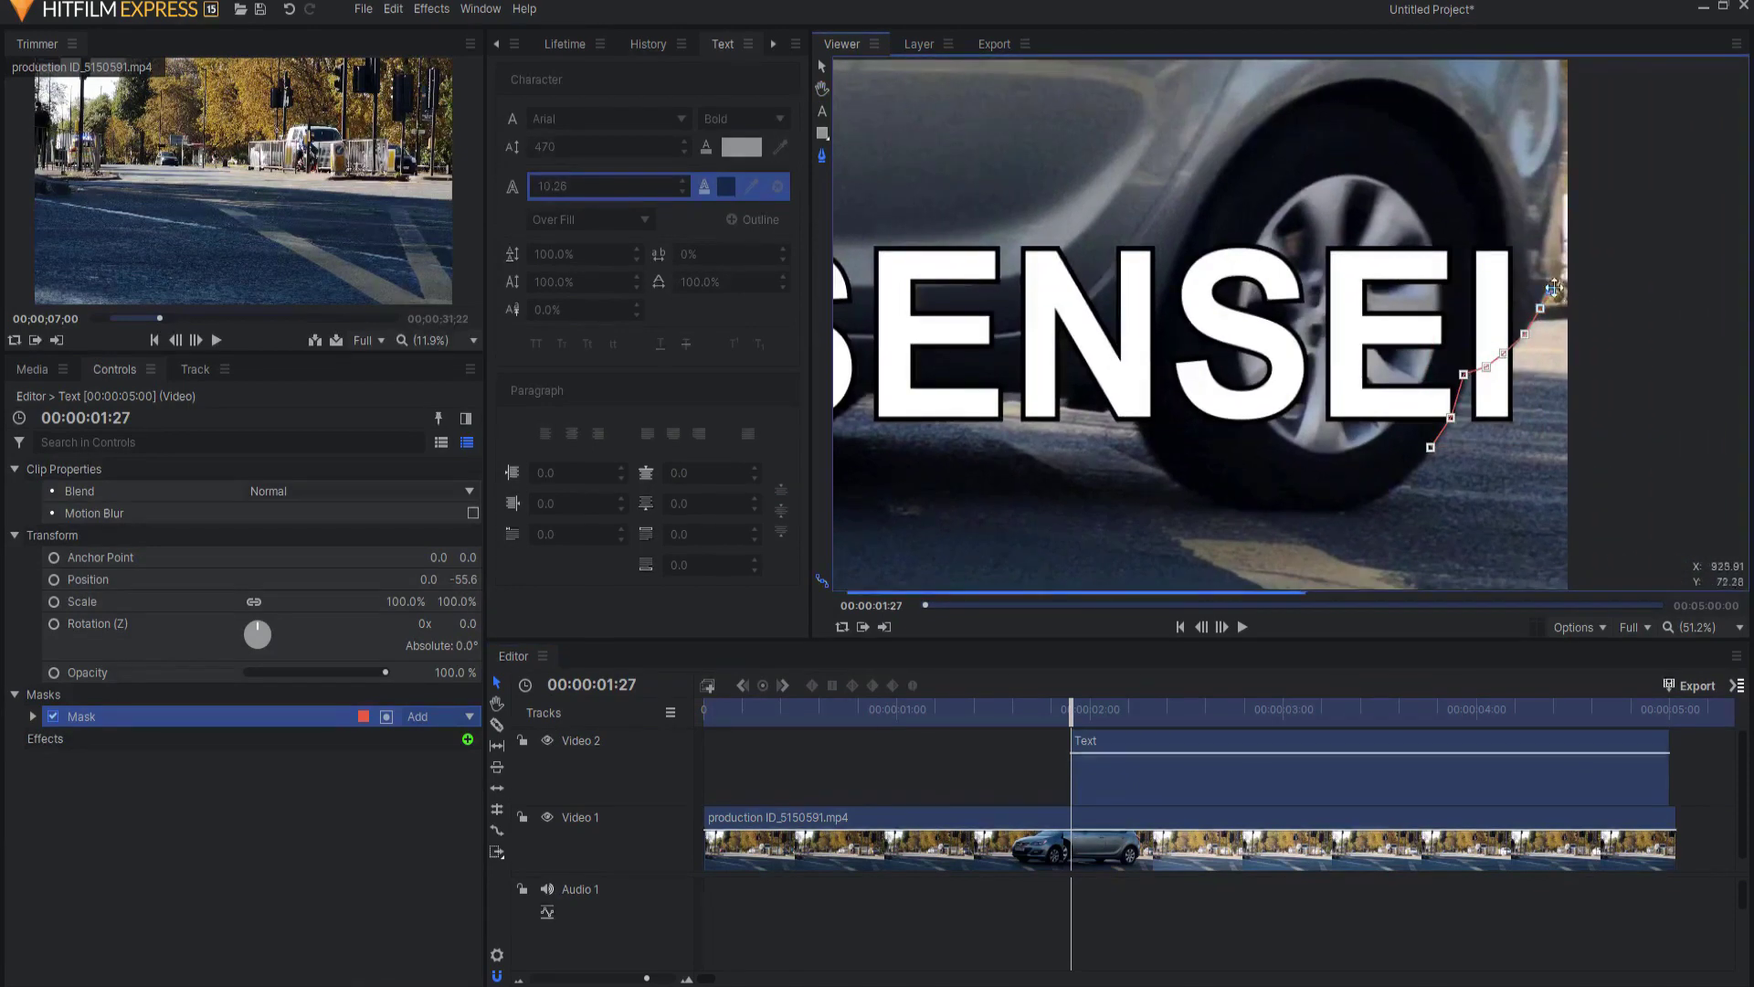
left_click(1564, 230)
left_click(1562, 199)
left_click(1652, 92)
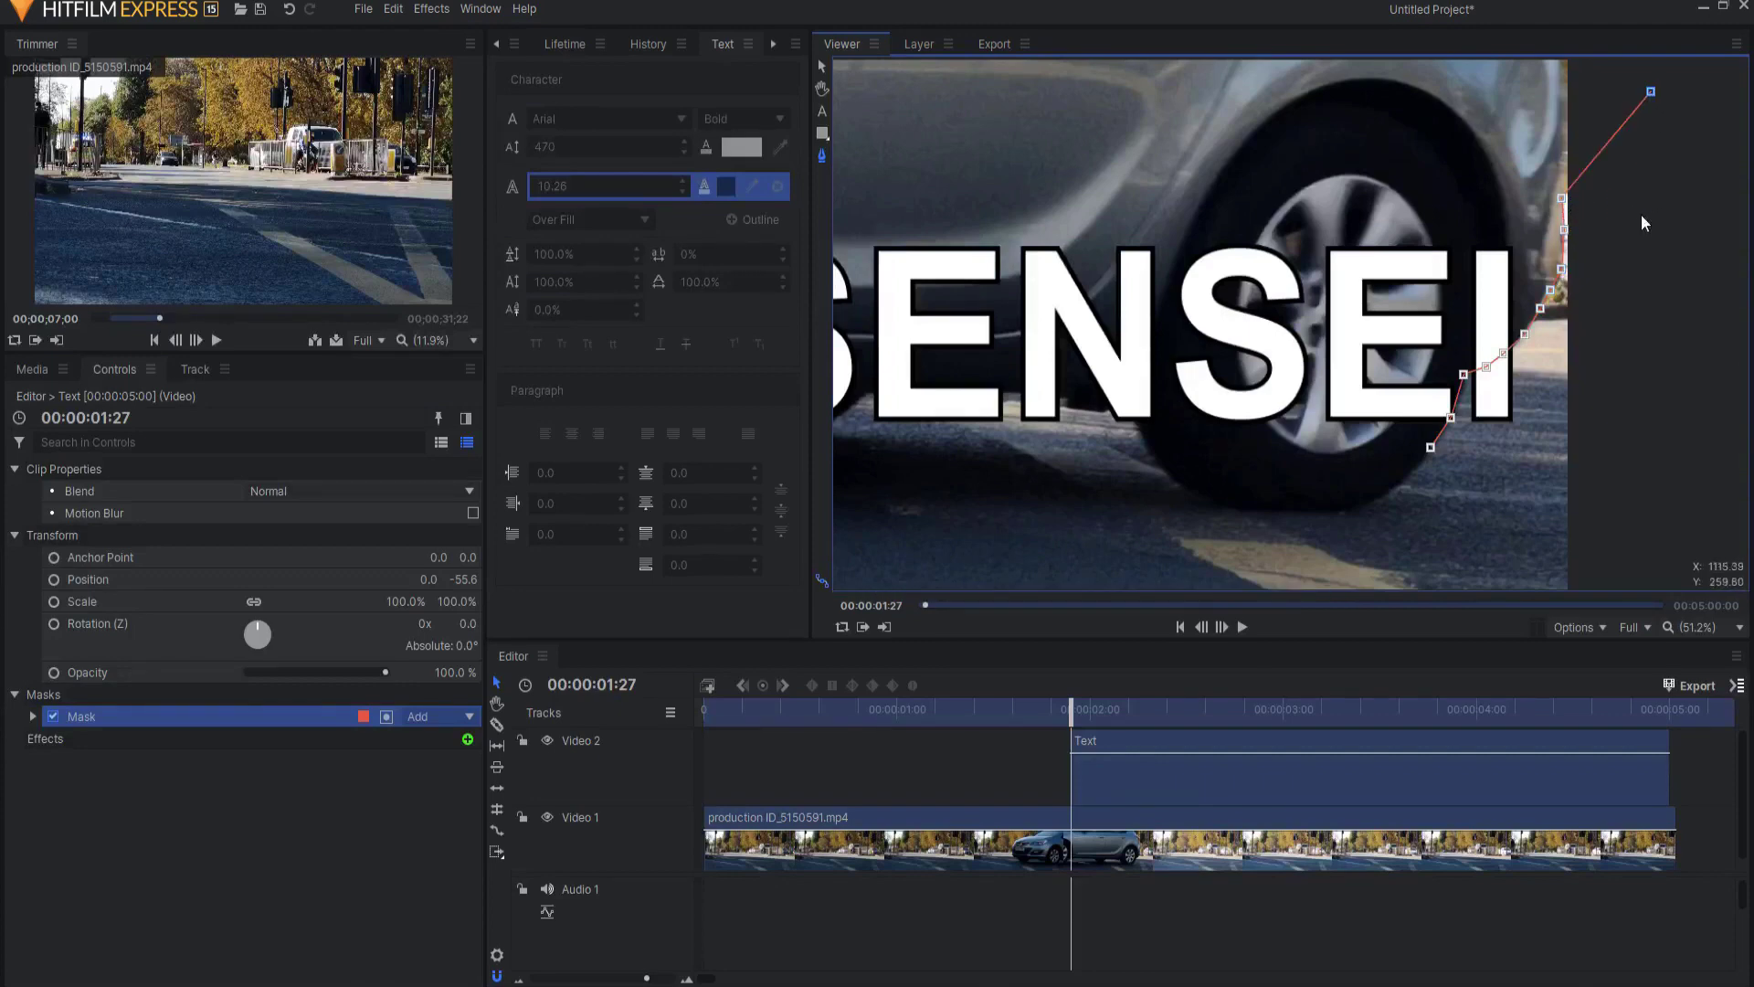
left_click(1653, 560)
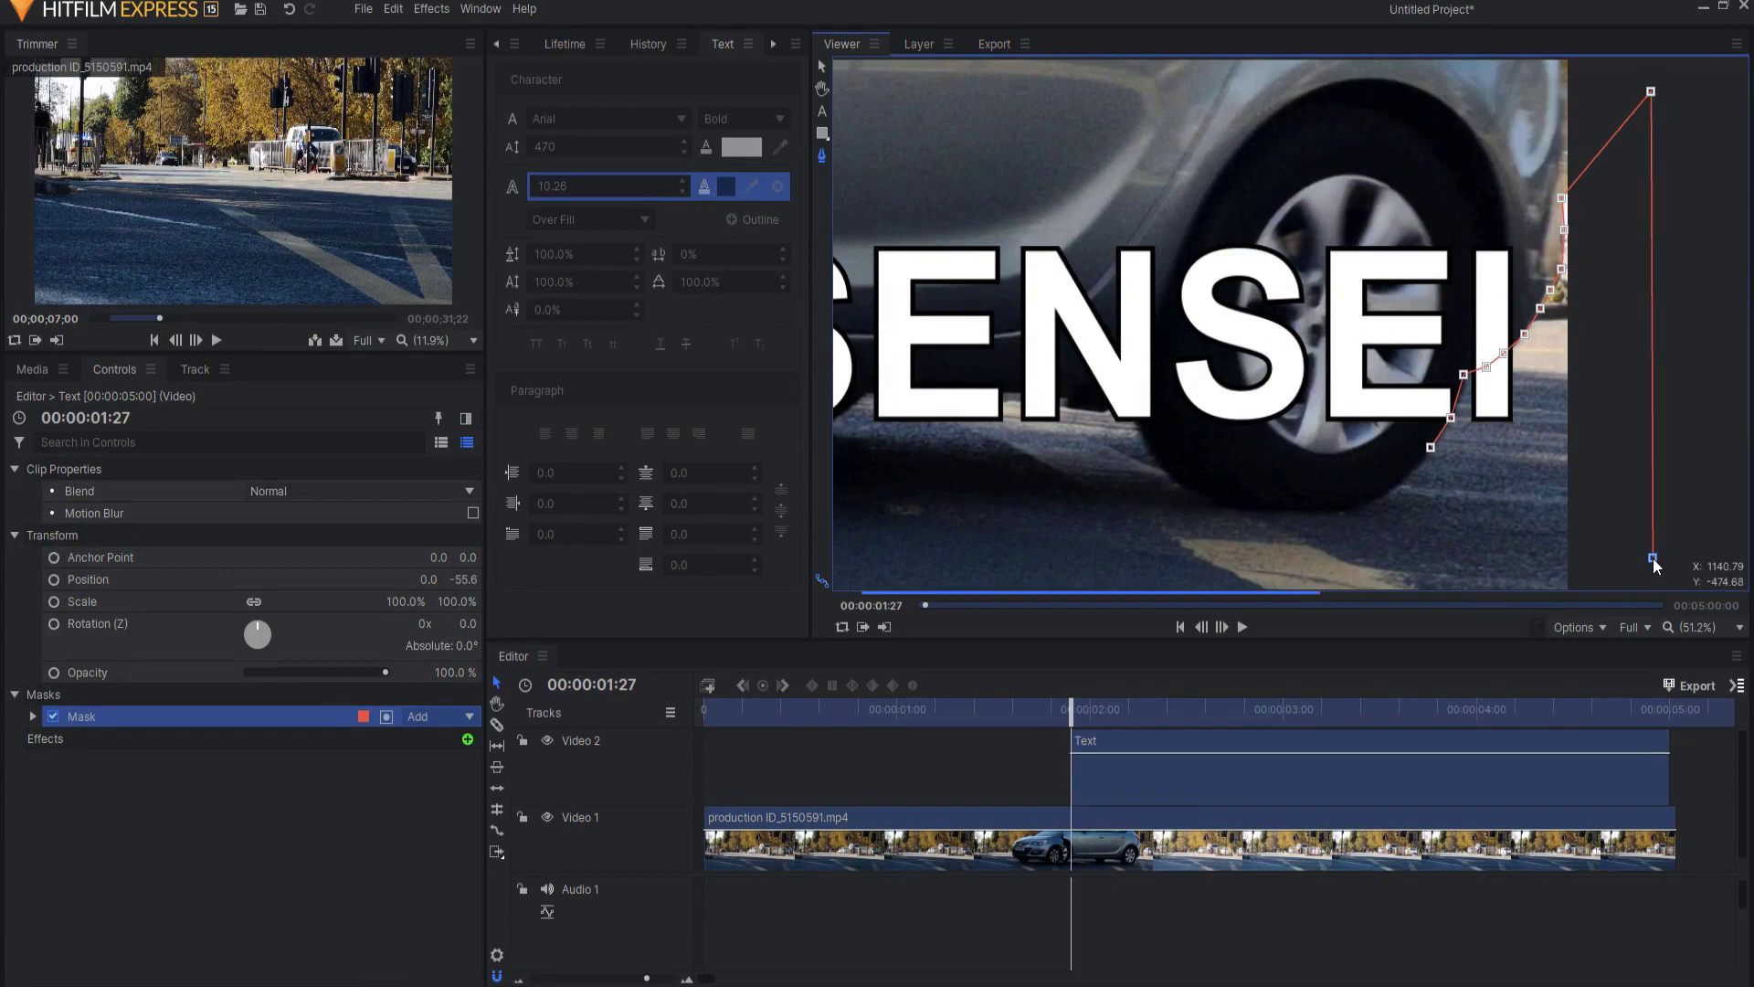
left_click(1430, 446)
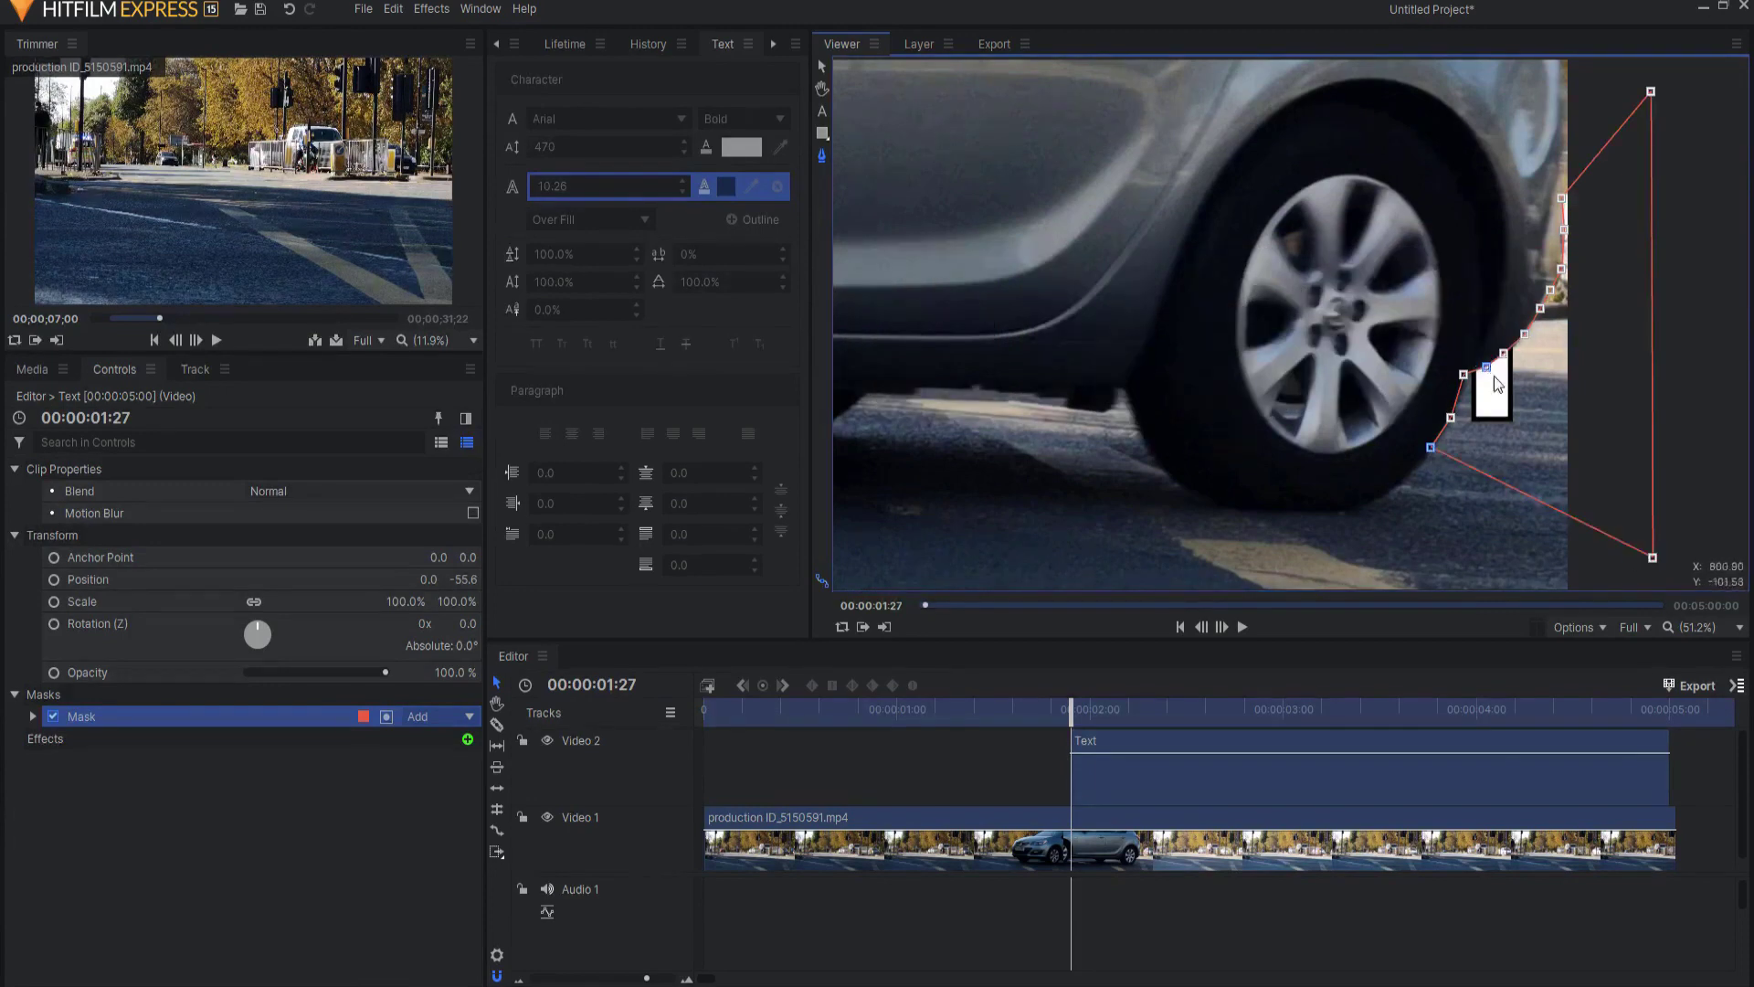
Step: Set a Path keyframe on the mask under Mask > Transform at 00:00:01:27
left_click(32, 717)
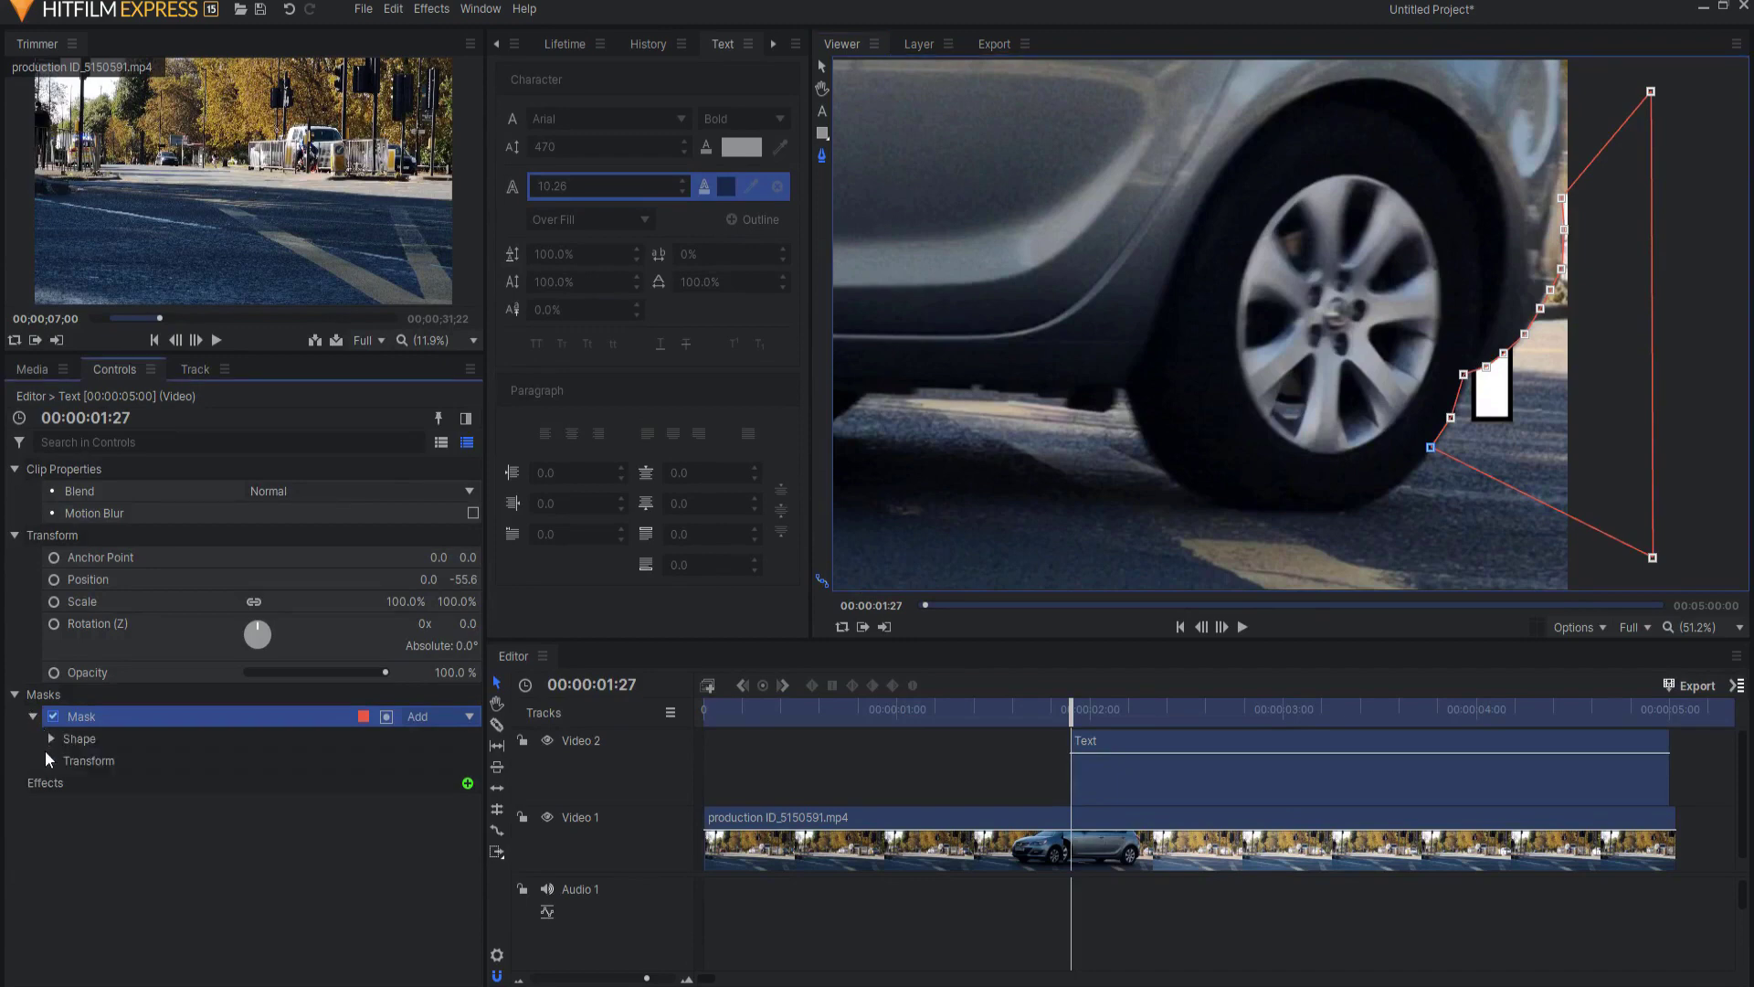
left_click(50, 761)
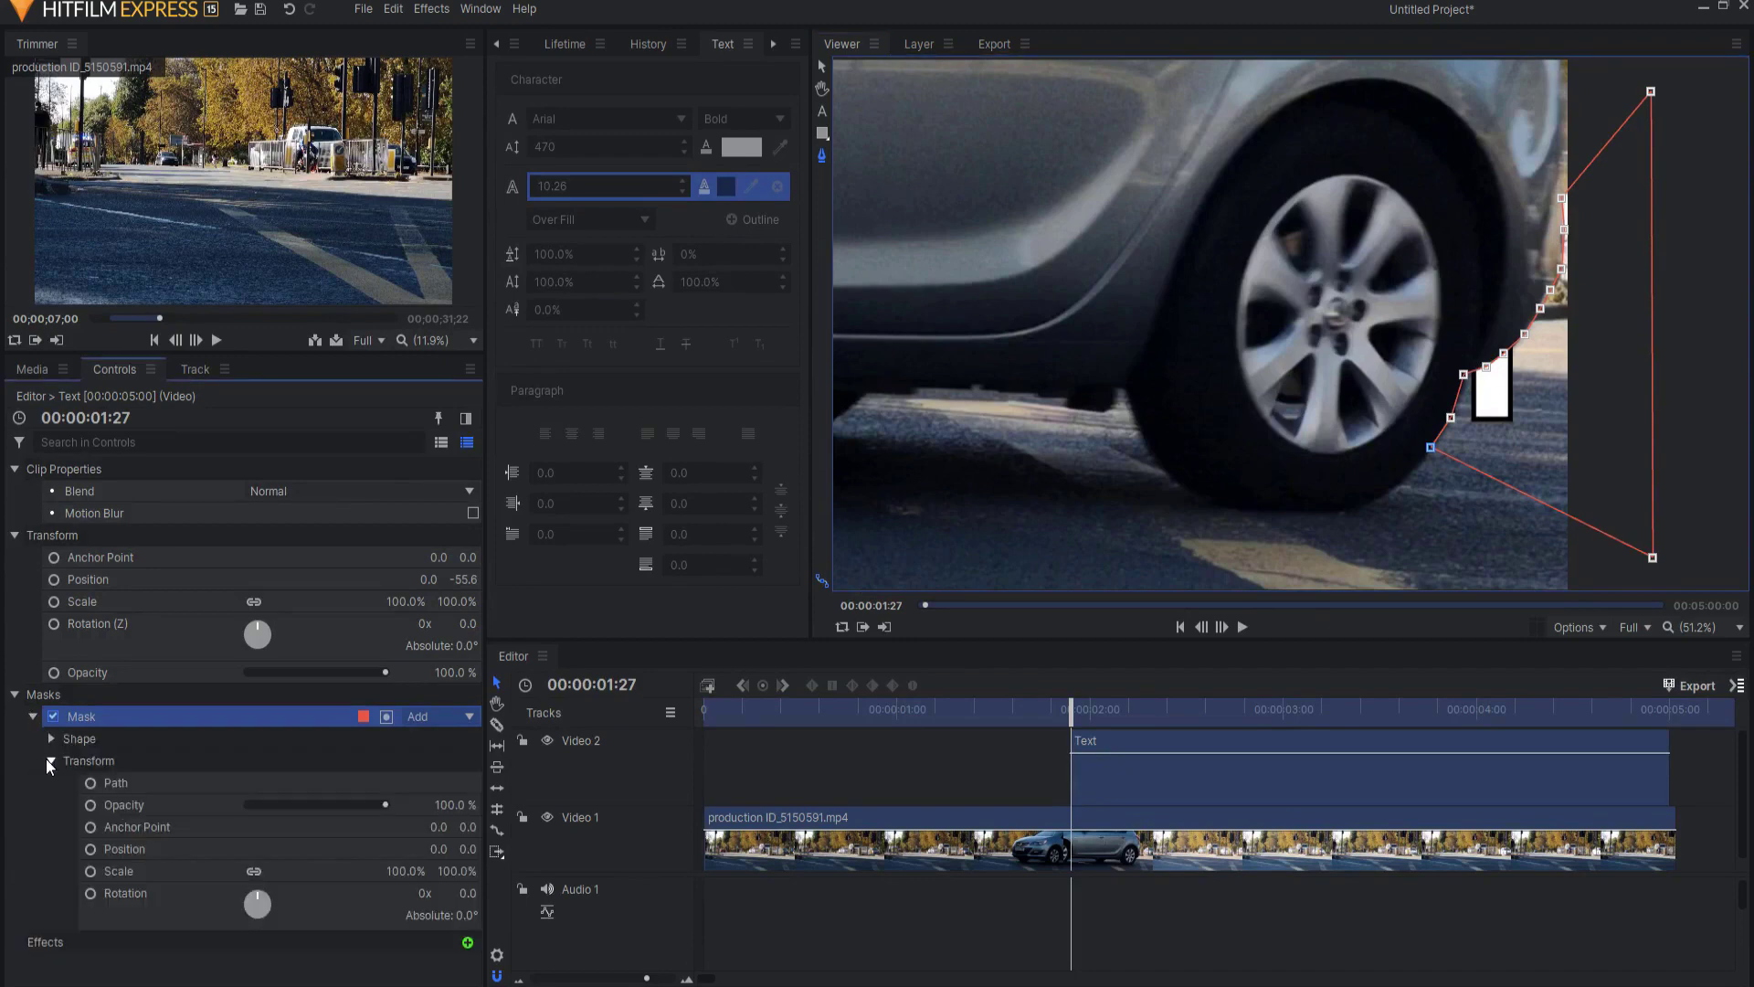
left_click(88, 783)
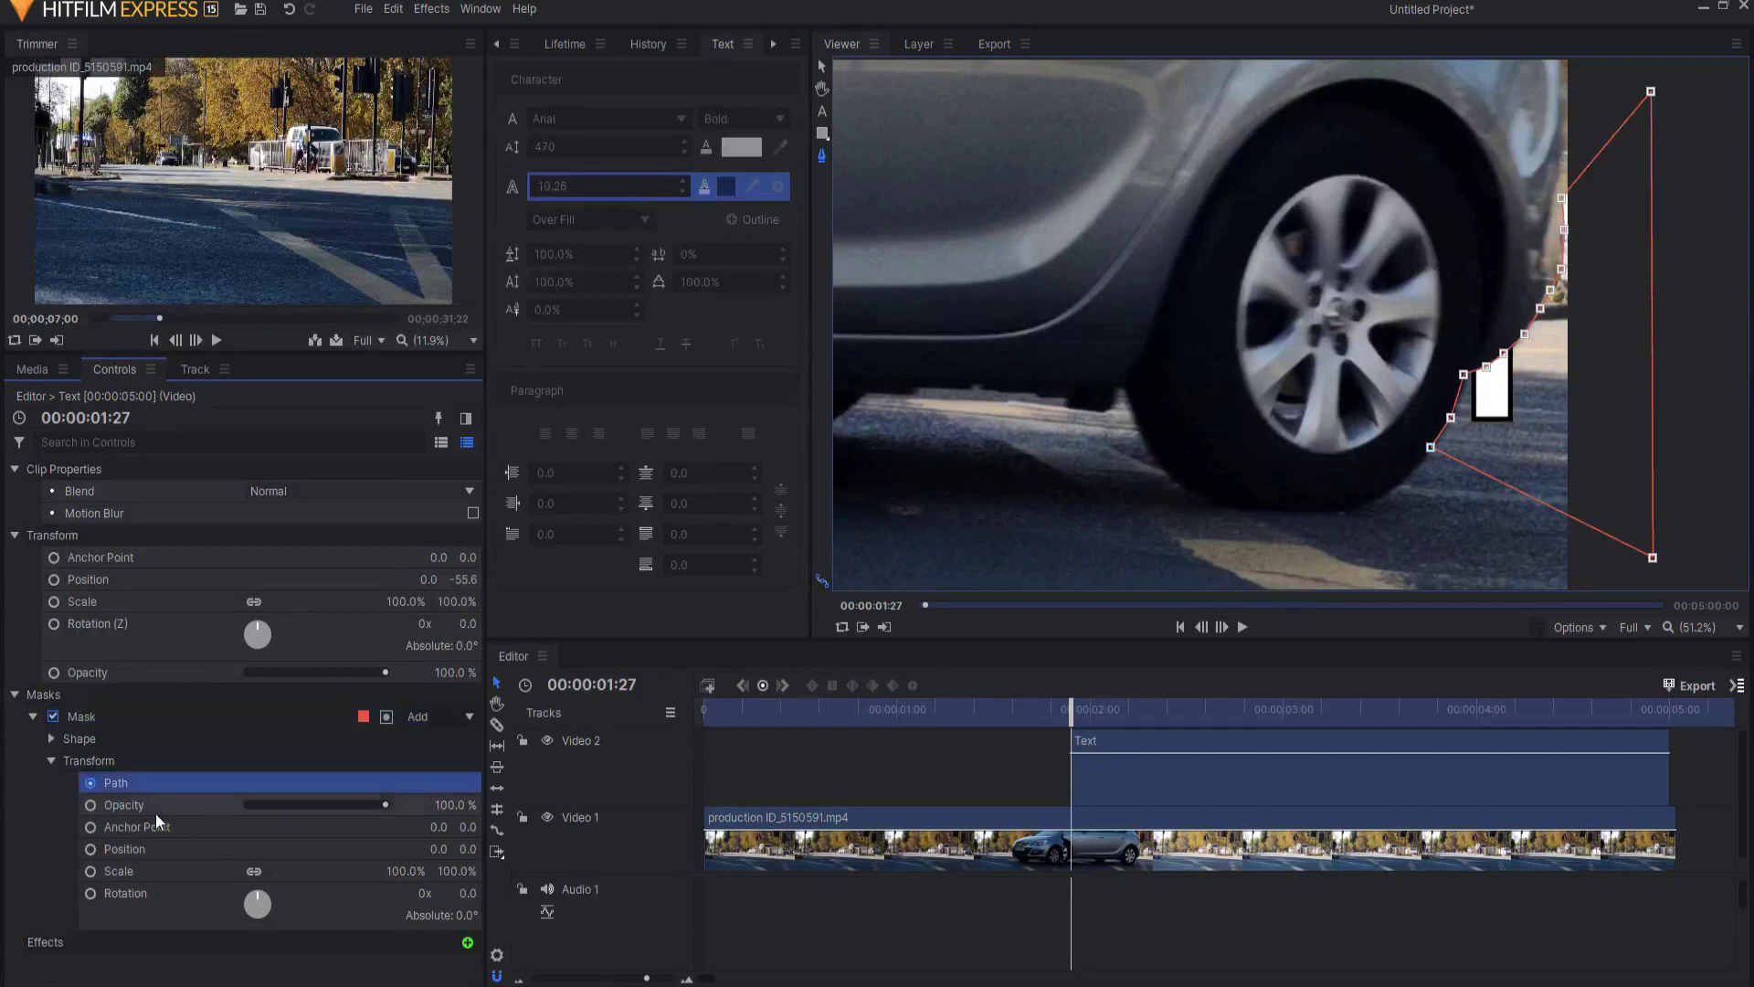
Step: Over the next two frames, shift the whole mask left to track the car's edge
left_click(1224, 633)
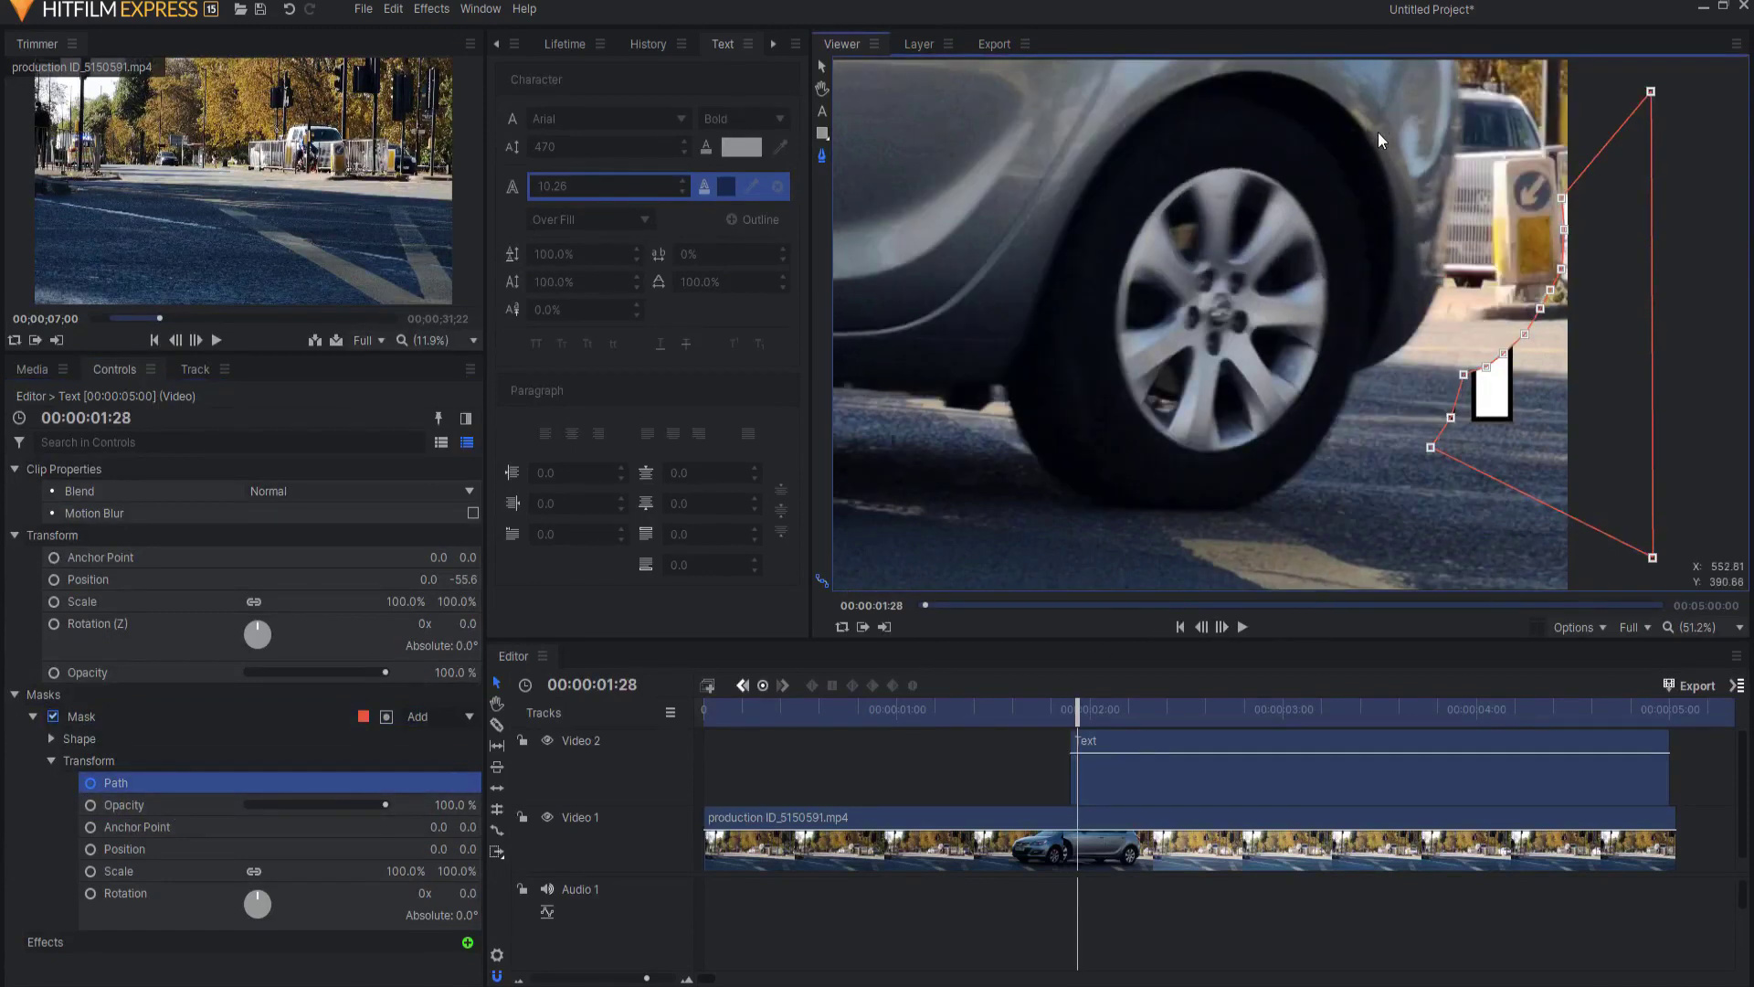
left_click_drag(1390, 104, 1586, 547)
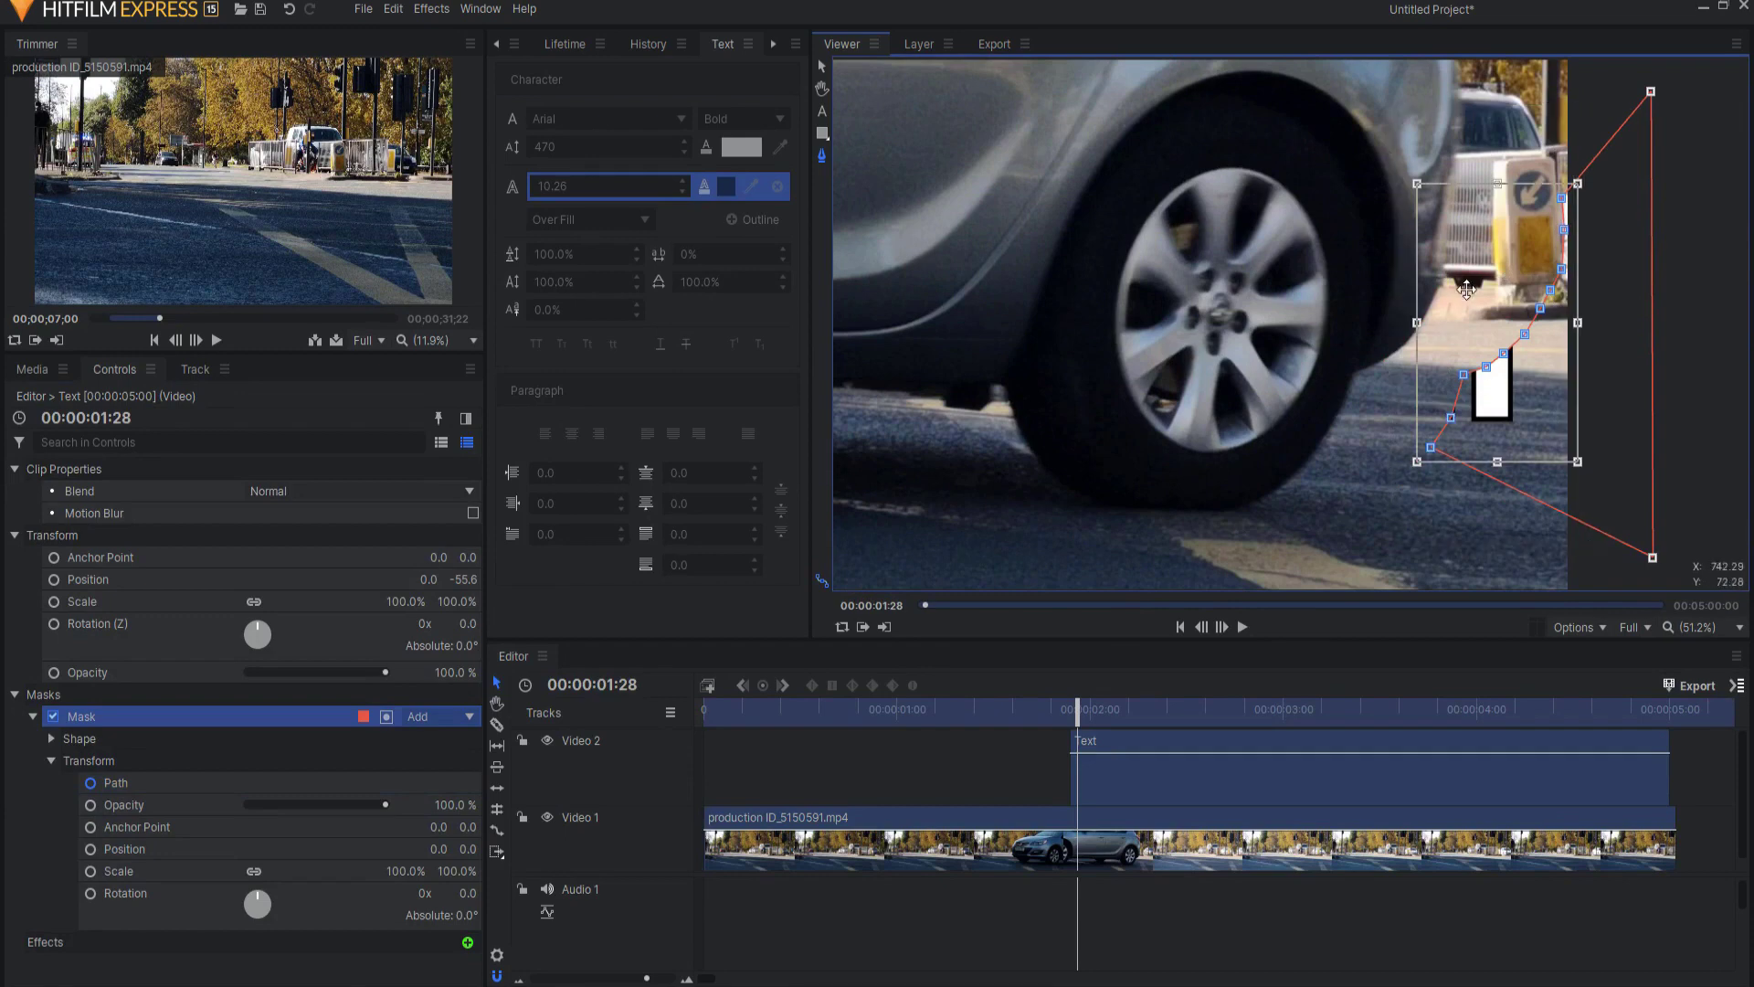
left_click_drag(1467, 289, 1360, 299)
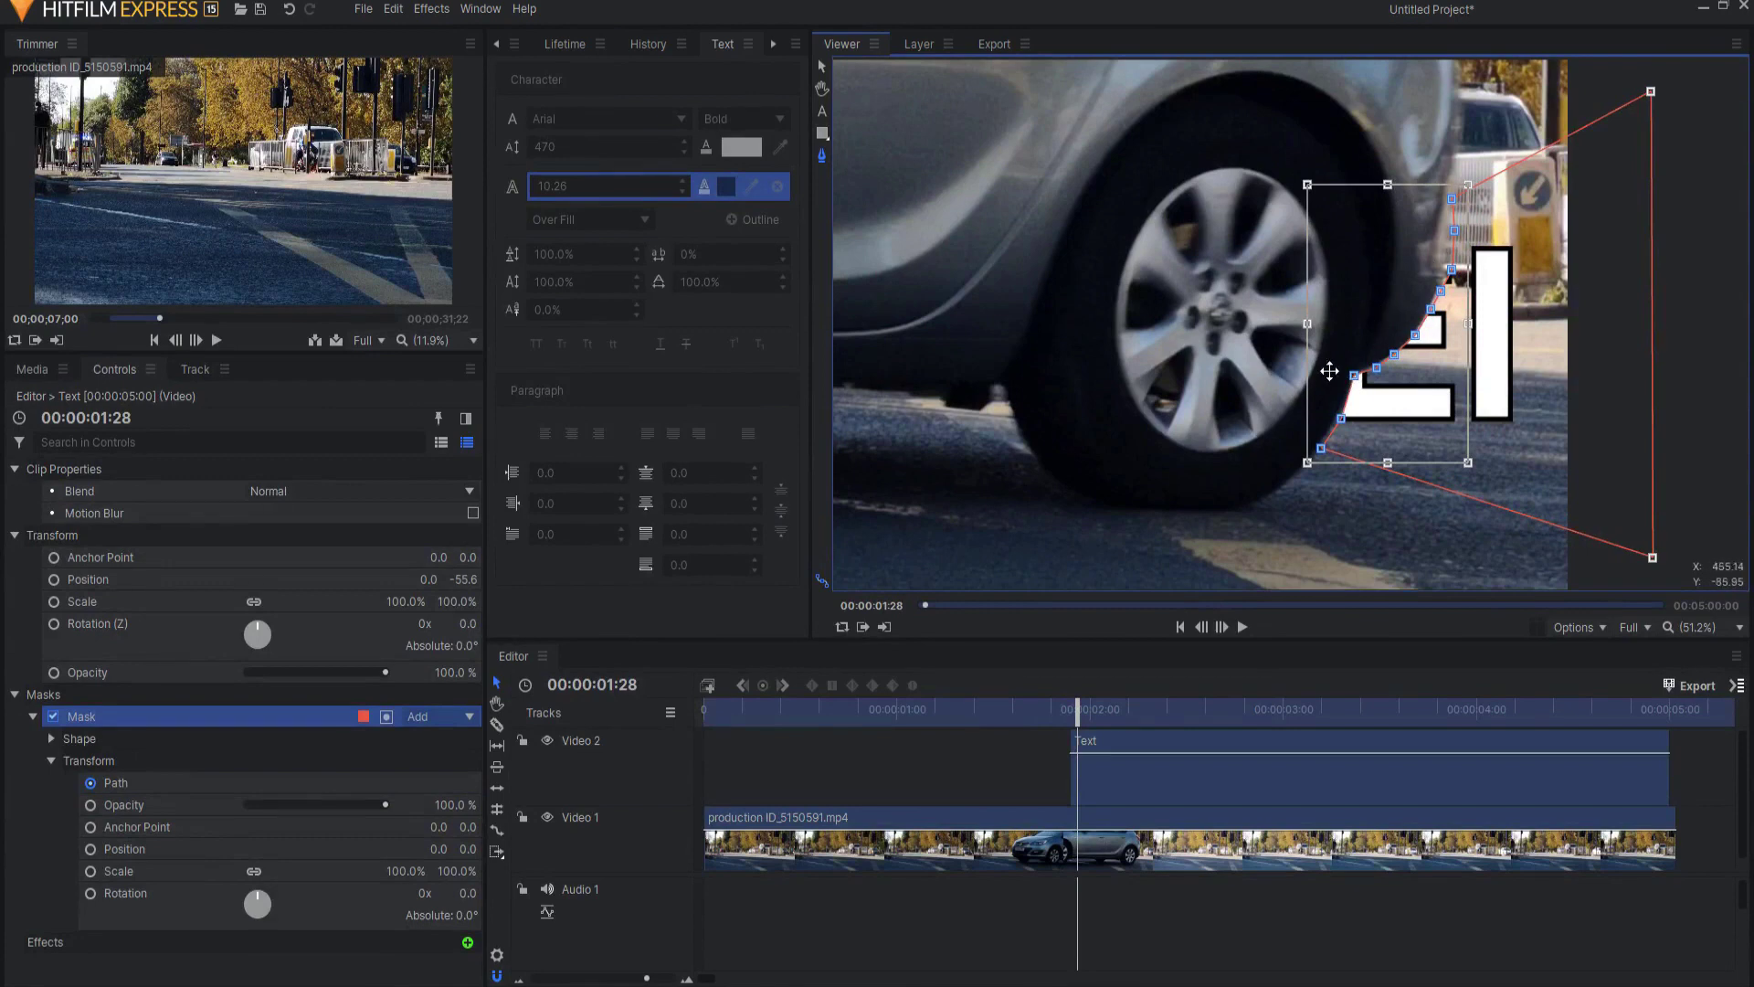
left_click(1221, 626)
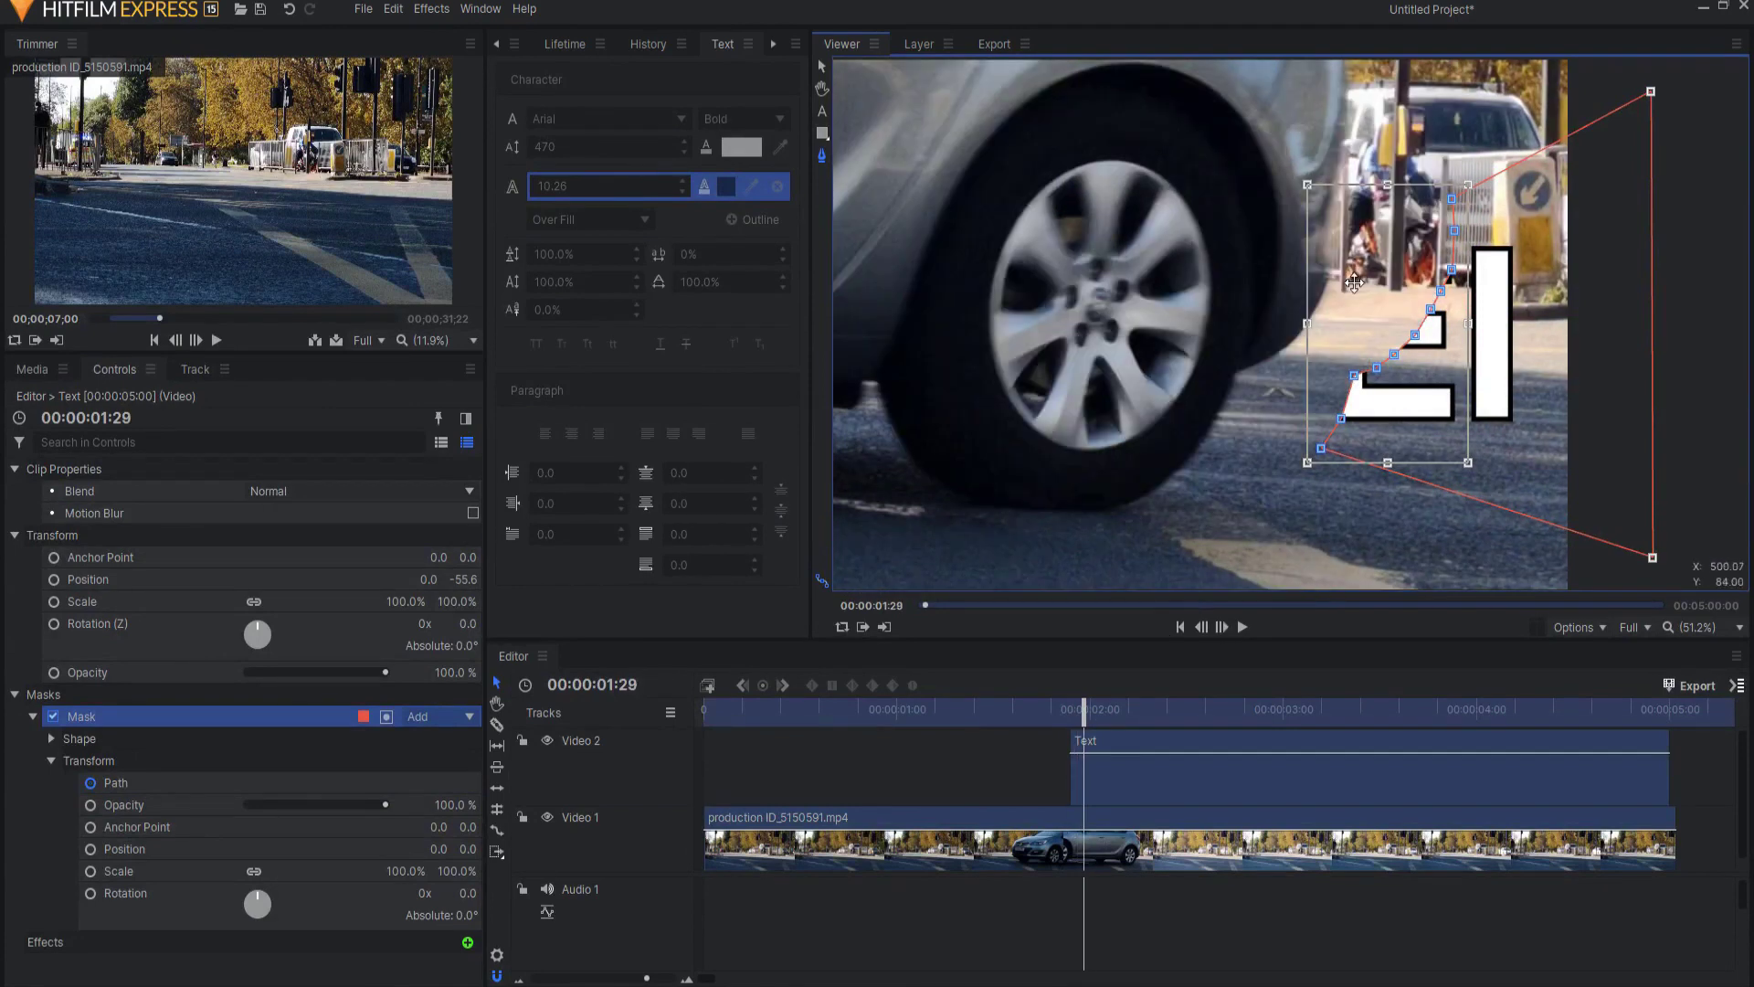
left_click_drag(1356, 283, 1239, 284)
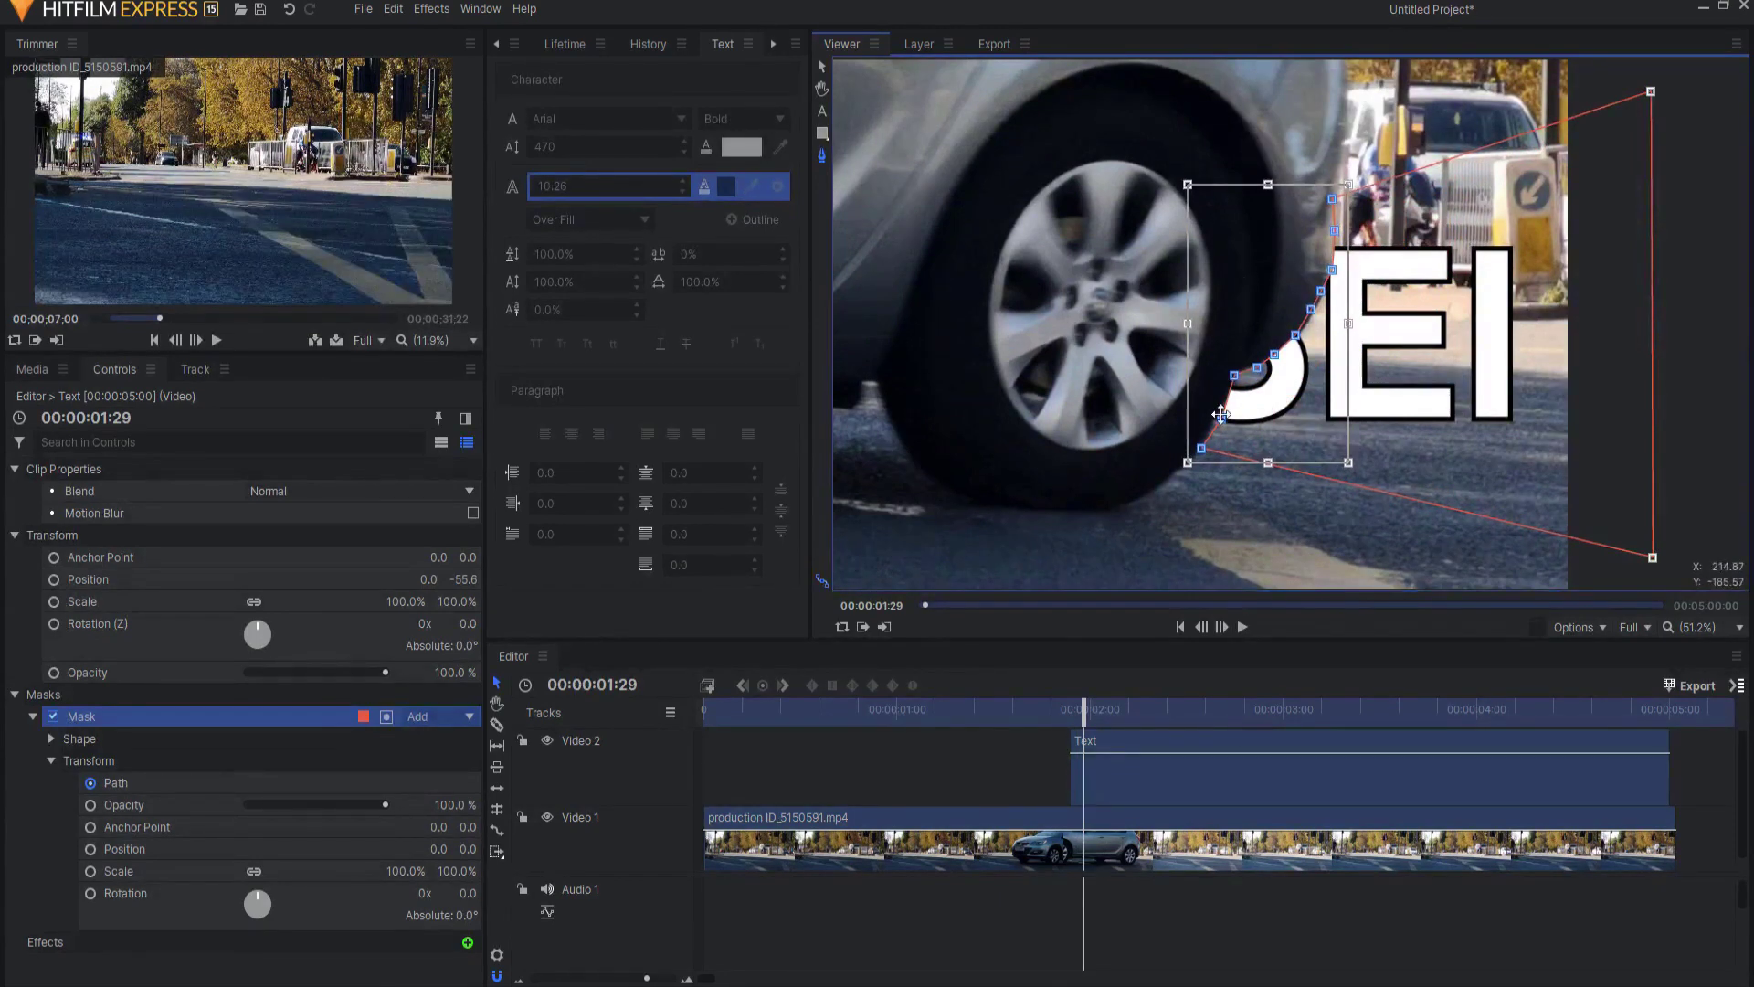
left_click_drag(1217, 313, 1215, 314)
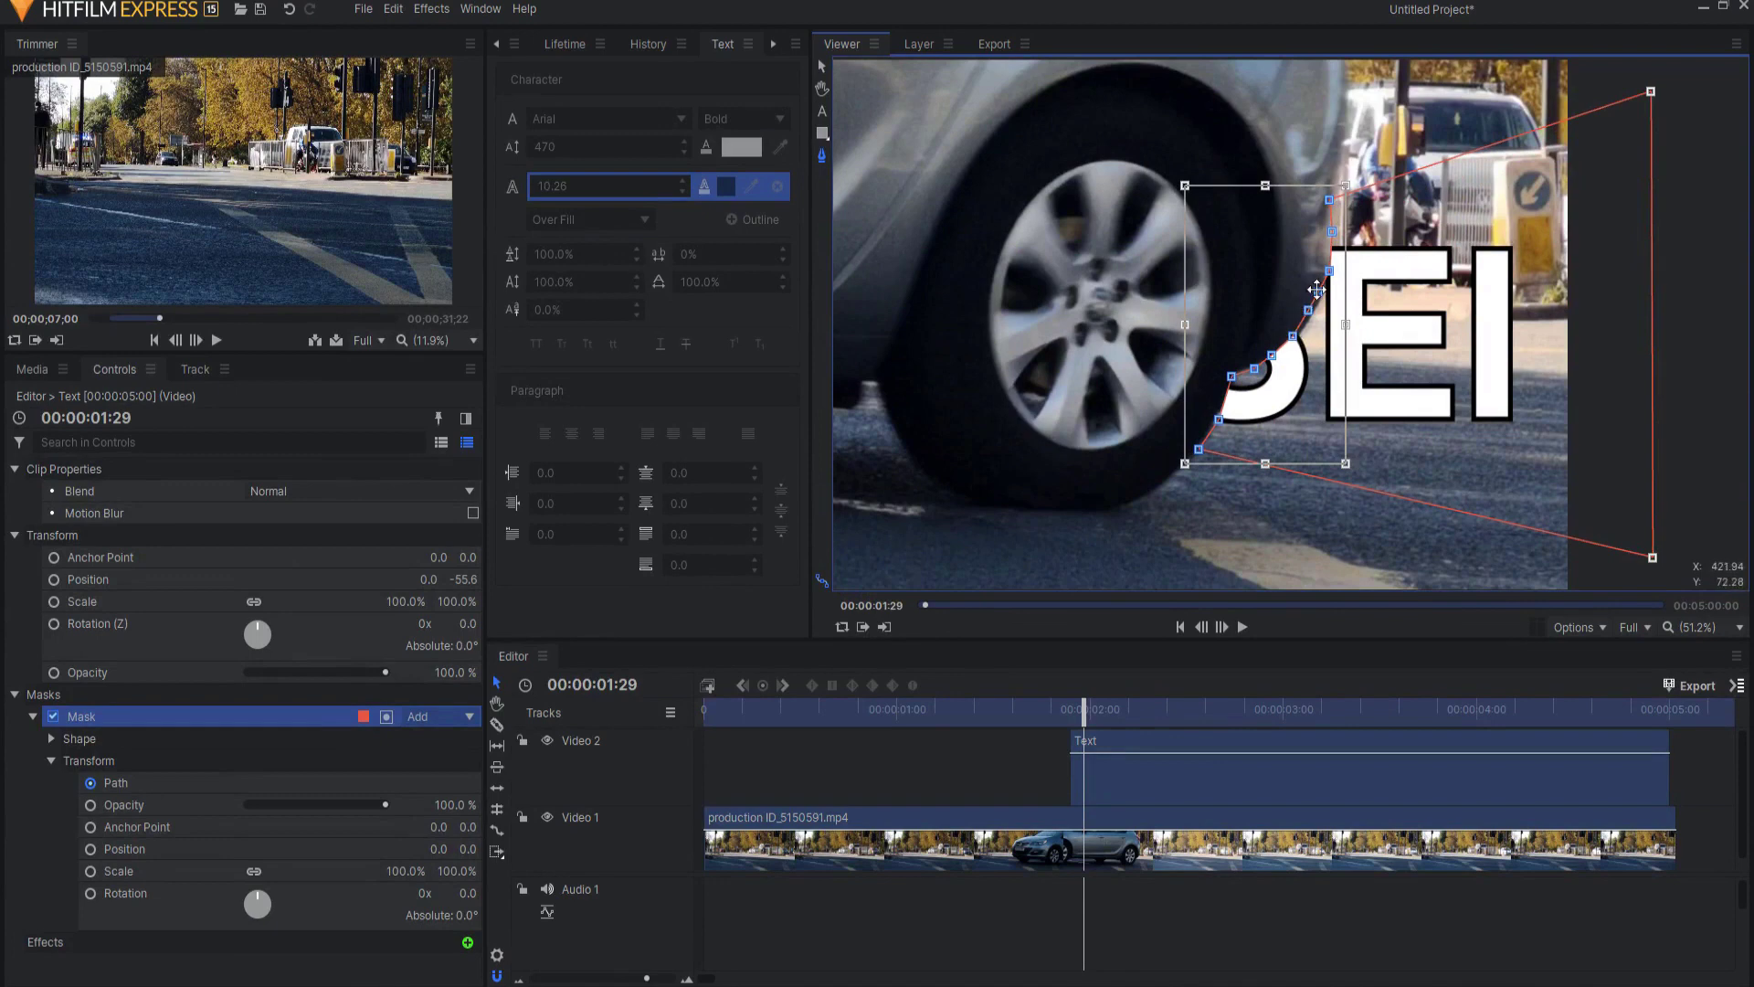
Step: Refine individual mask points against the car, then shift them left on the next frame
left_click(1330, 120)
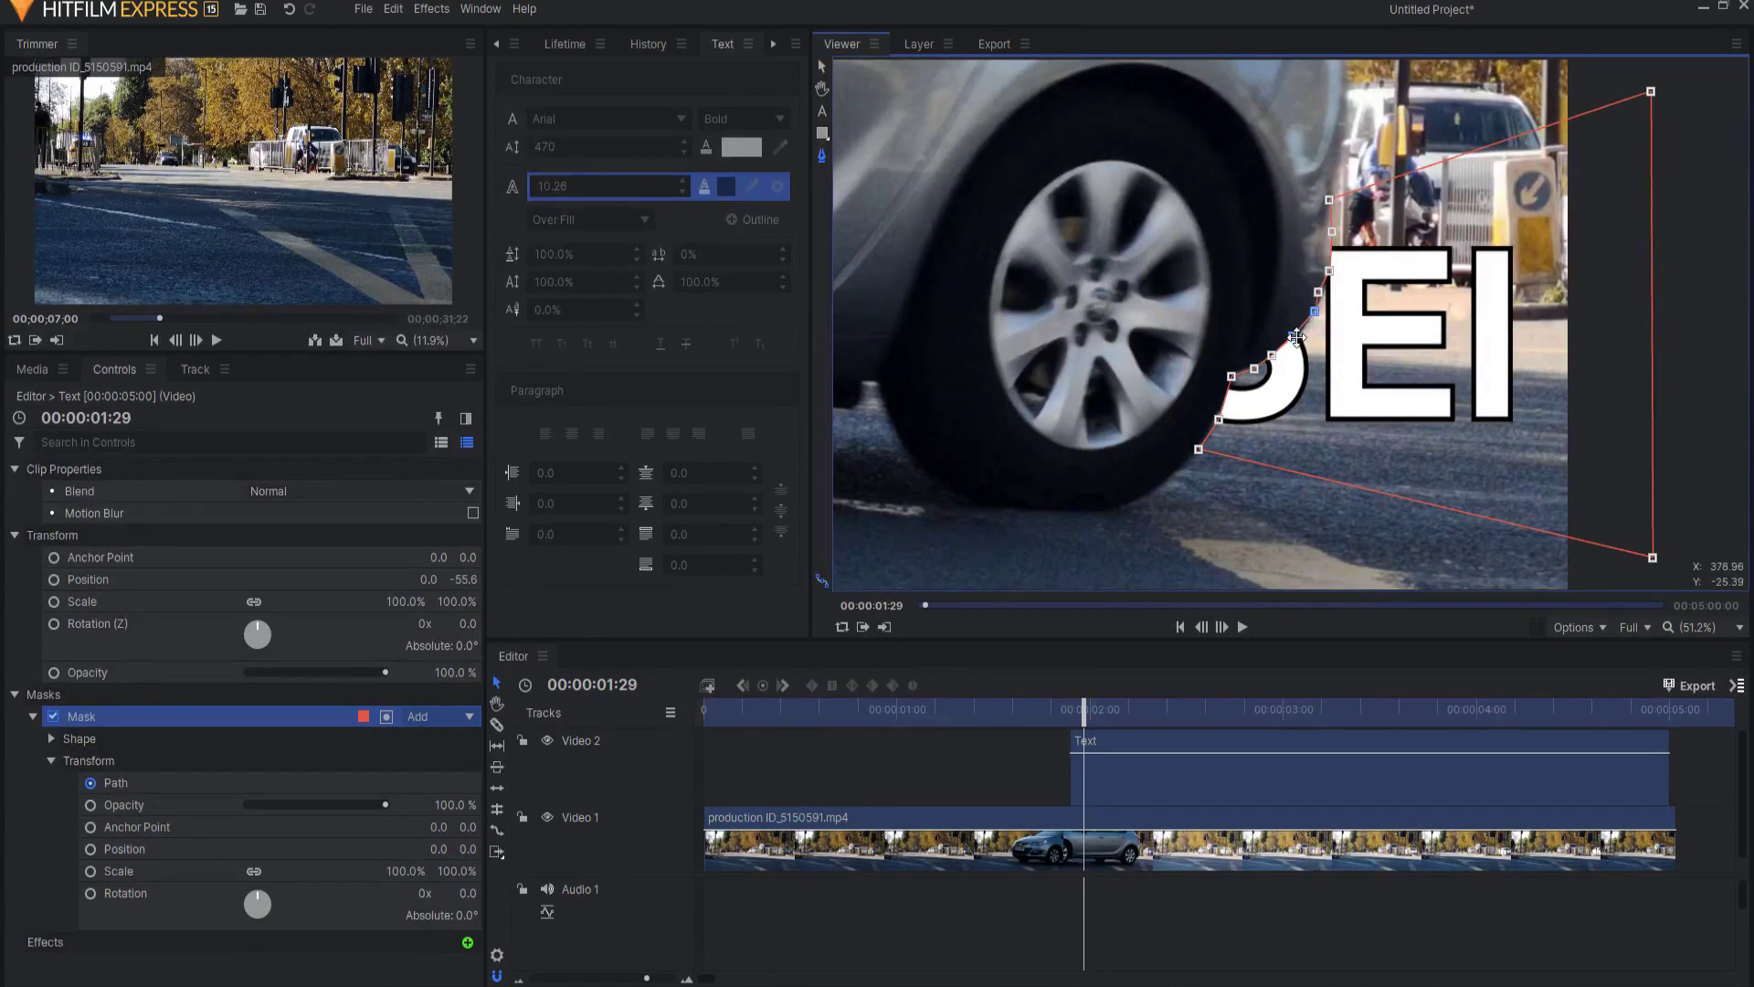
left_click_drag(1311, 319, 1335, 270)
left_click_drag(1336, 236, 1336, 227)
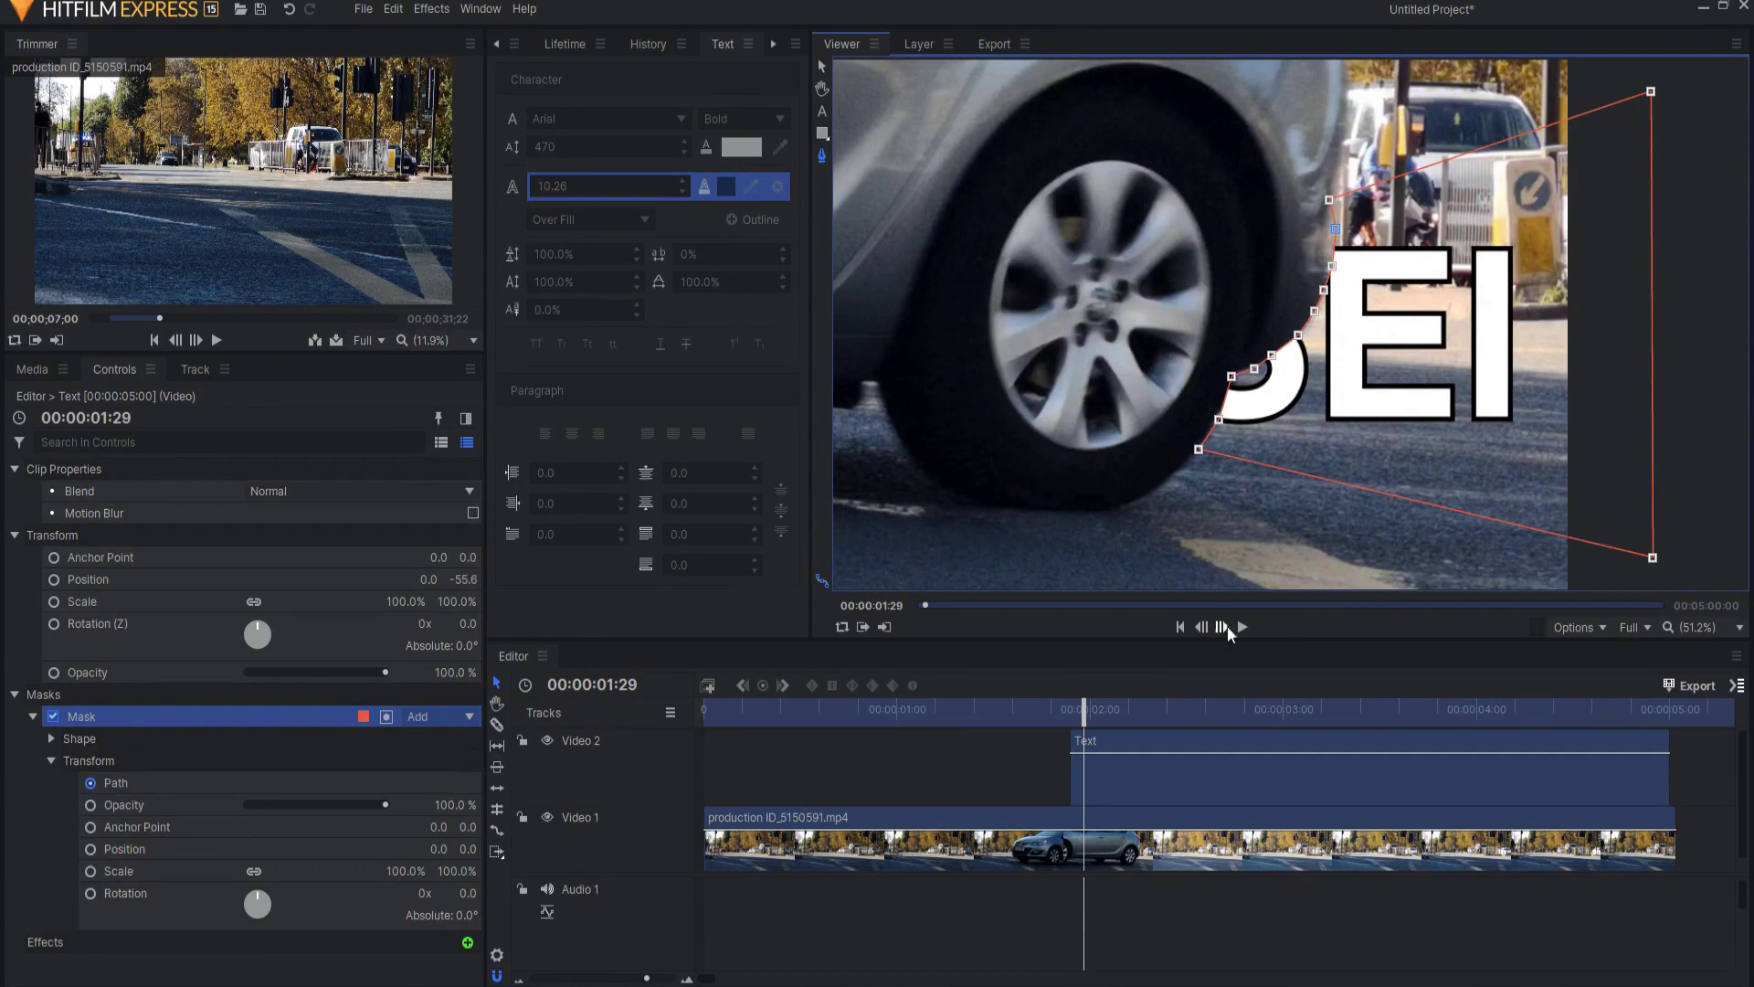
left_click(1223, 627)
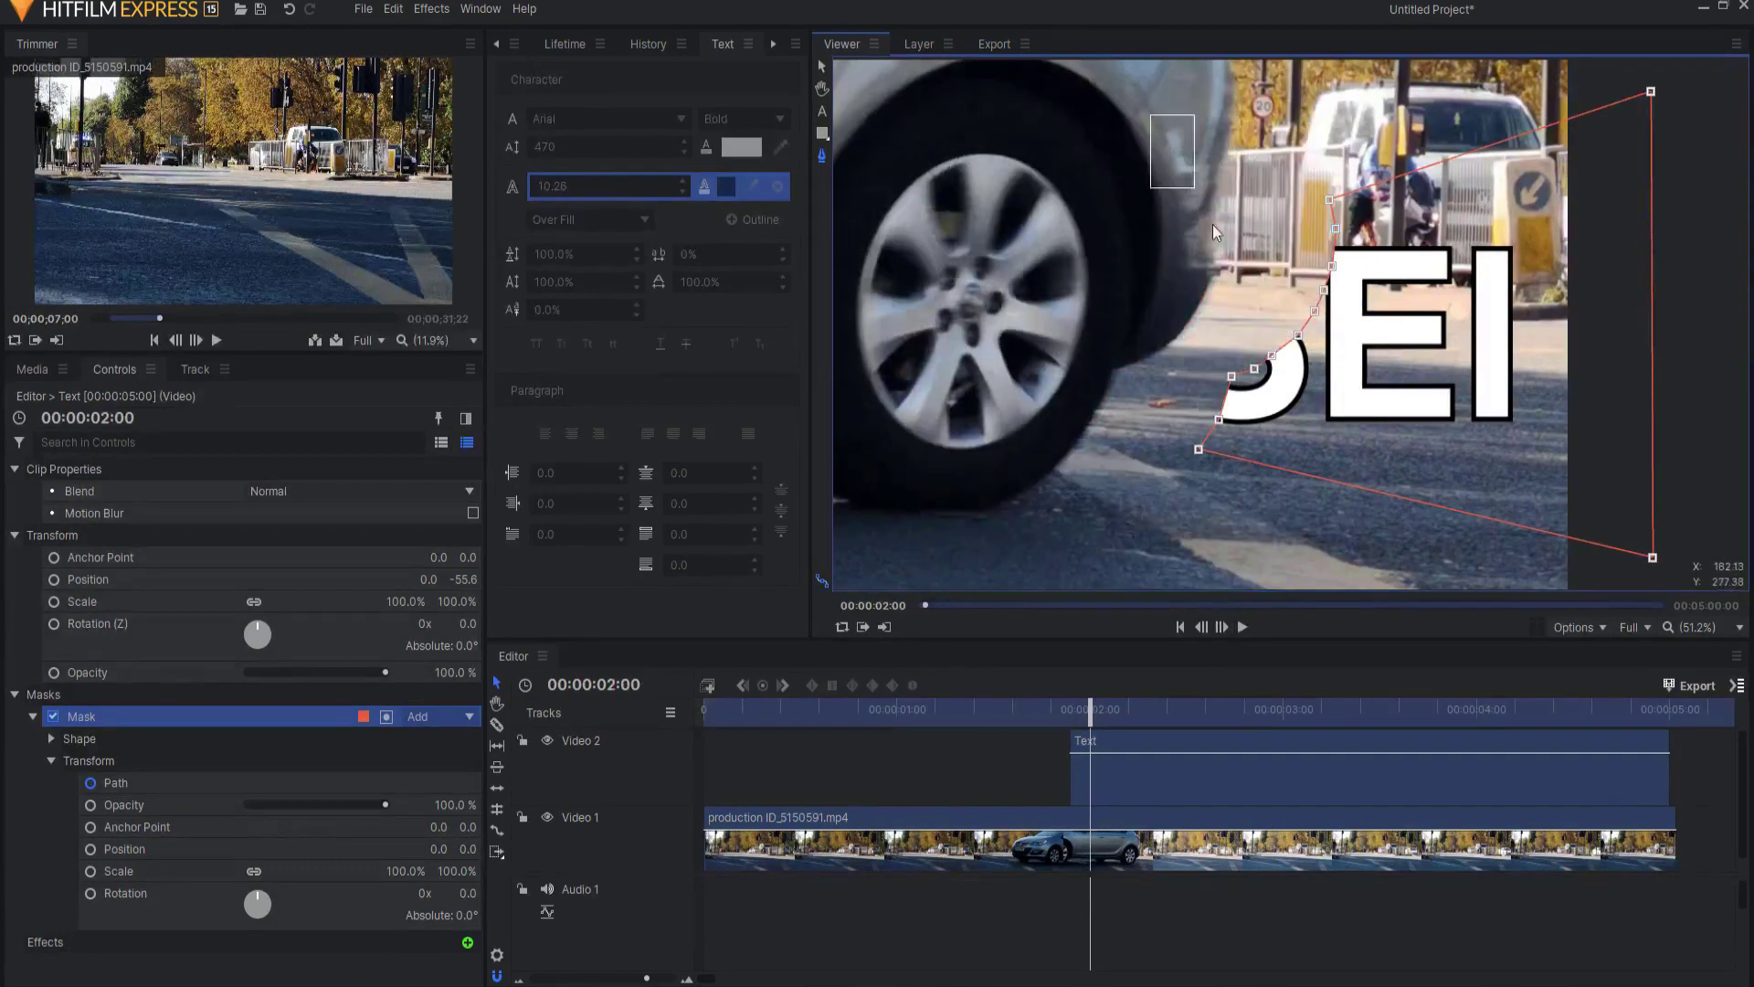
left_click_drag(1214, 231, 1421, 539)
left_click_drag(1255, 322, 1138, 316)
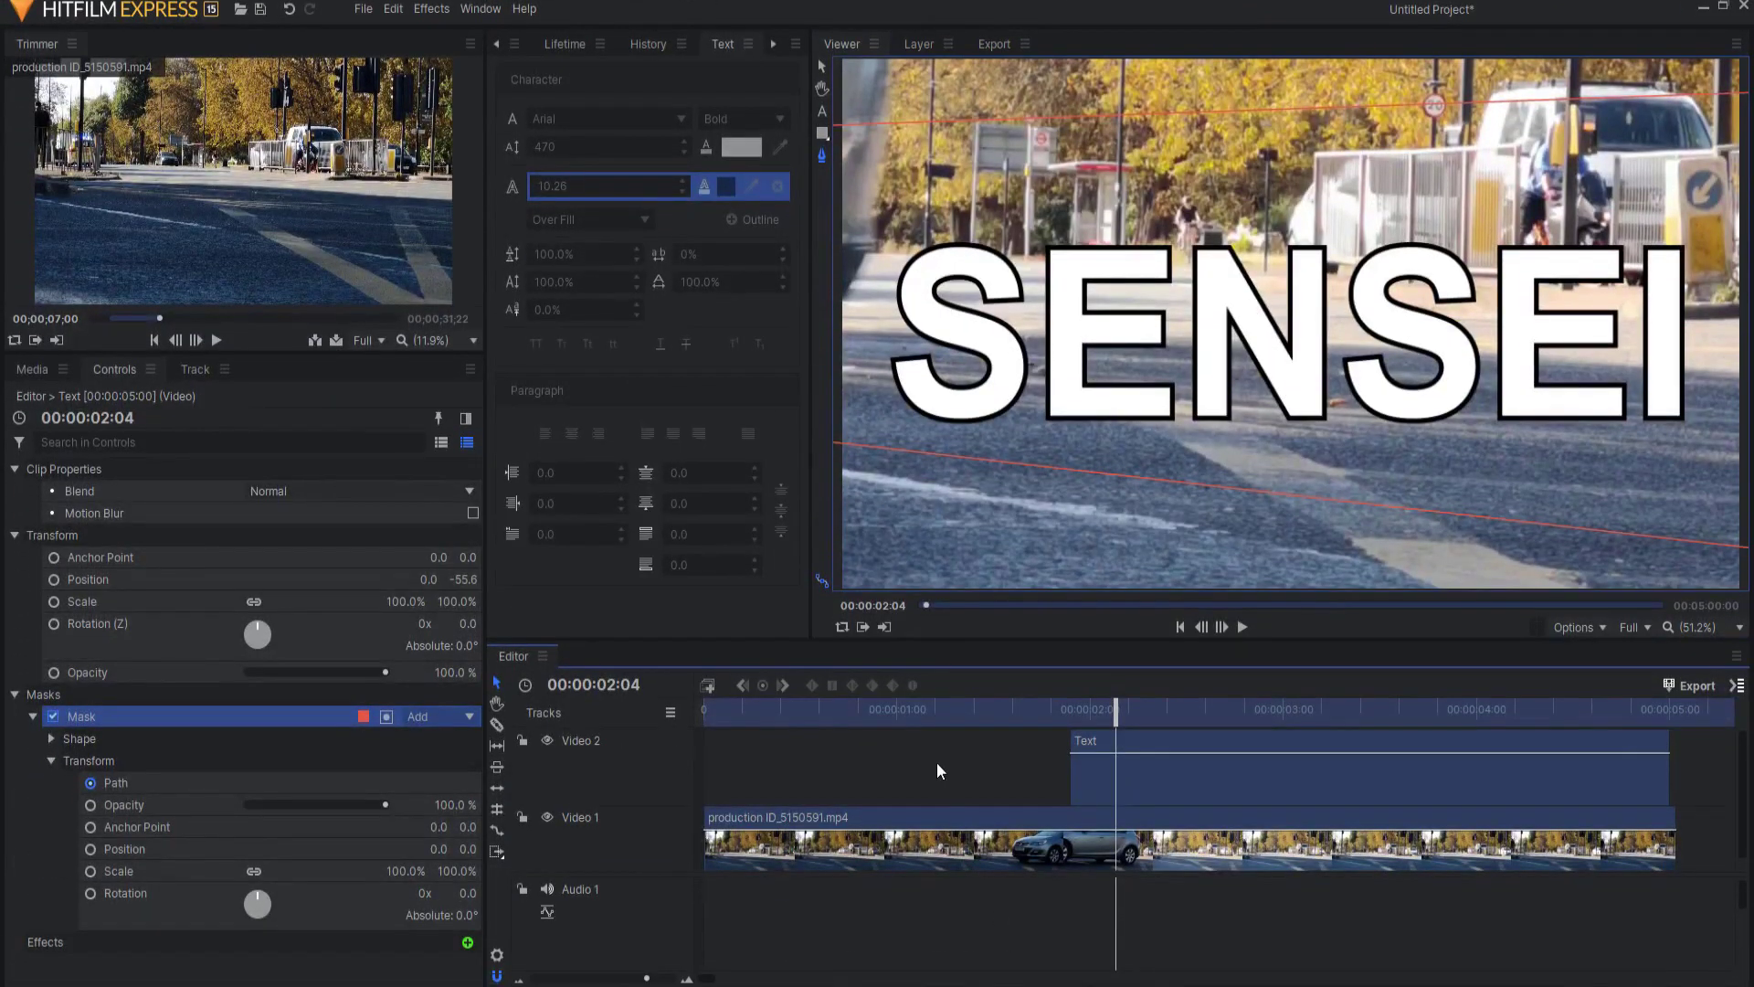
Step: Collapse the Mask group and play back the SENSEI reveal from the start
left_click(31, 716)
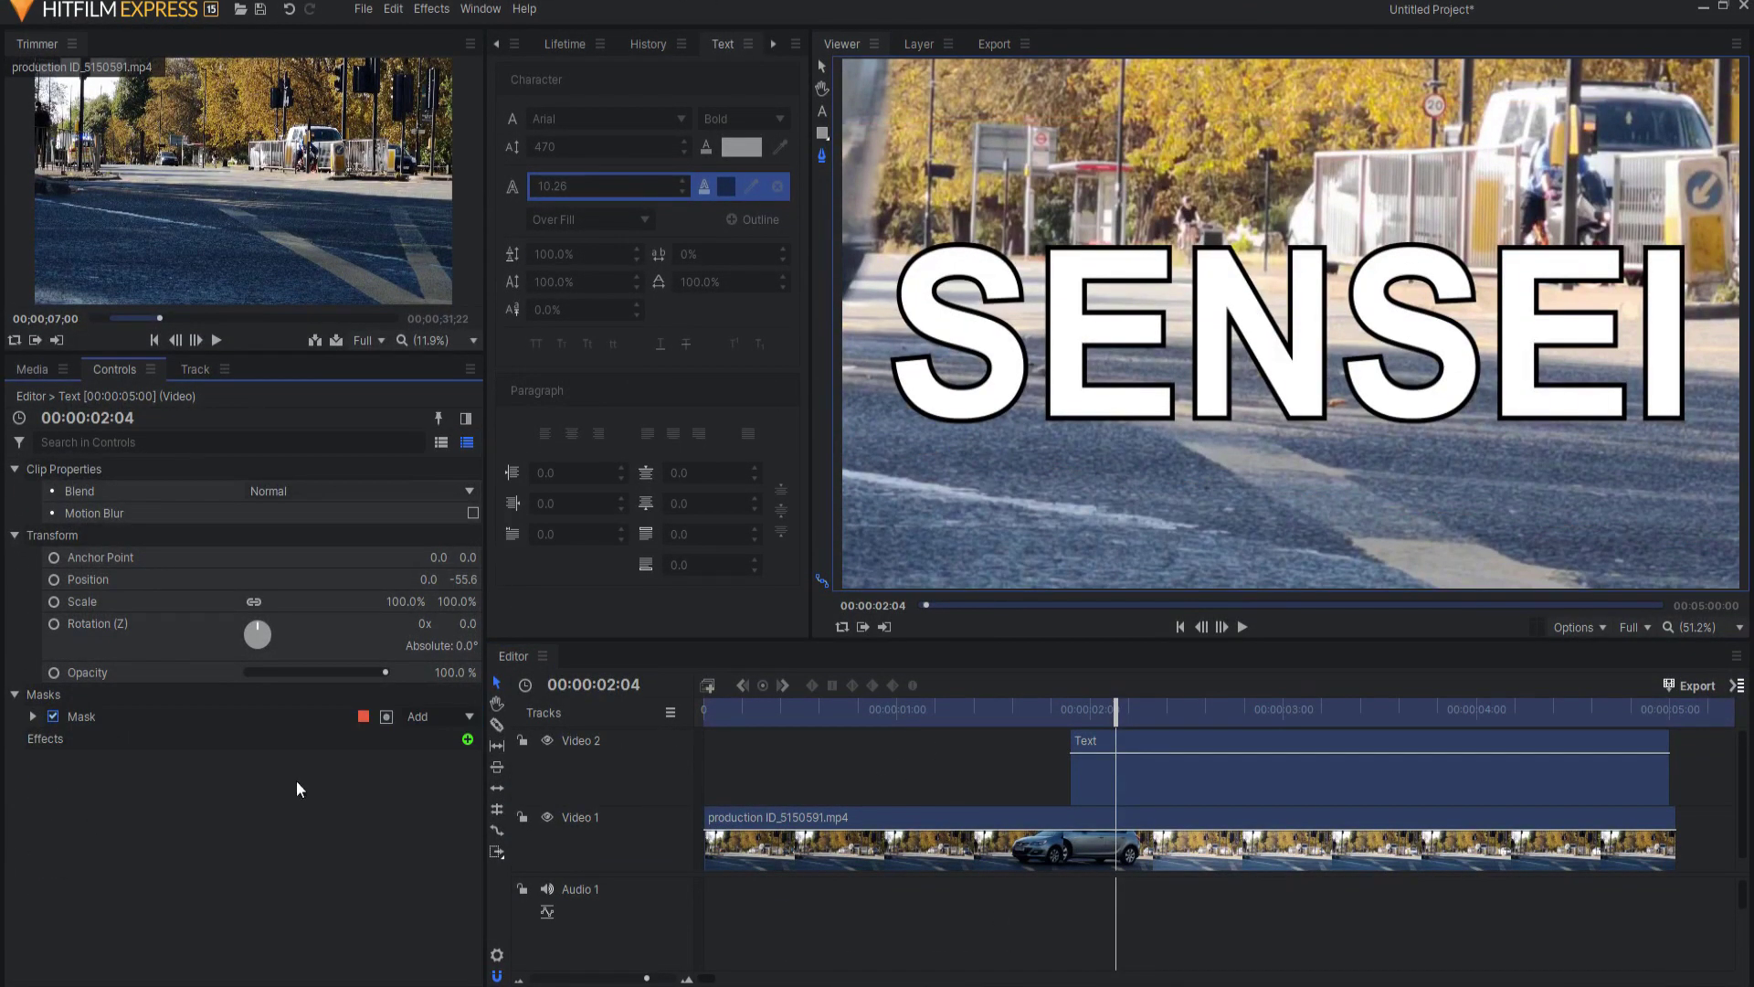
left_click(1181, 627)
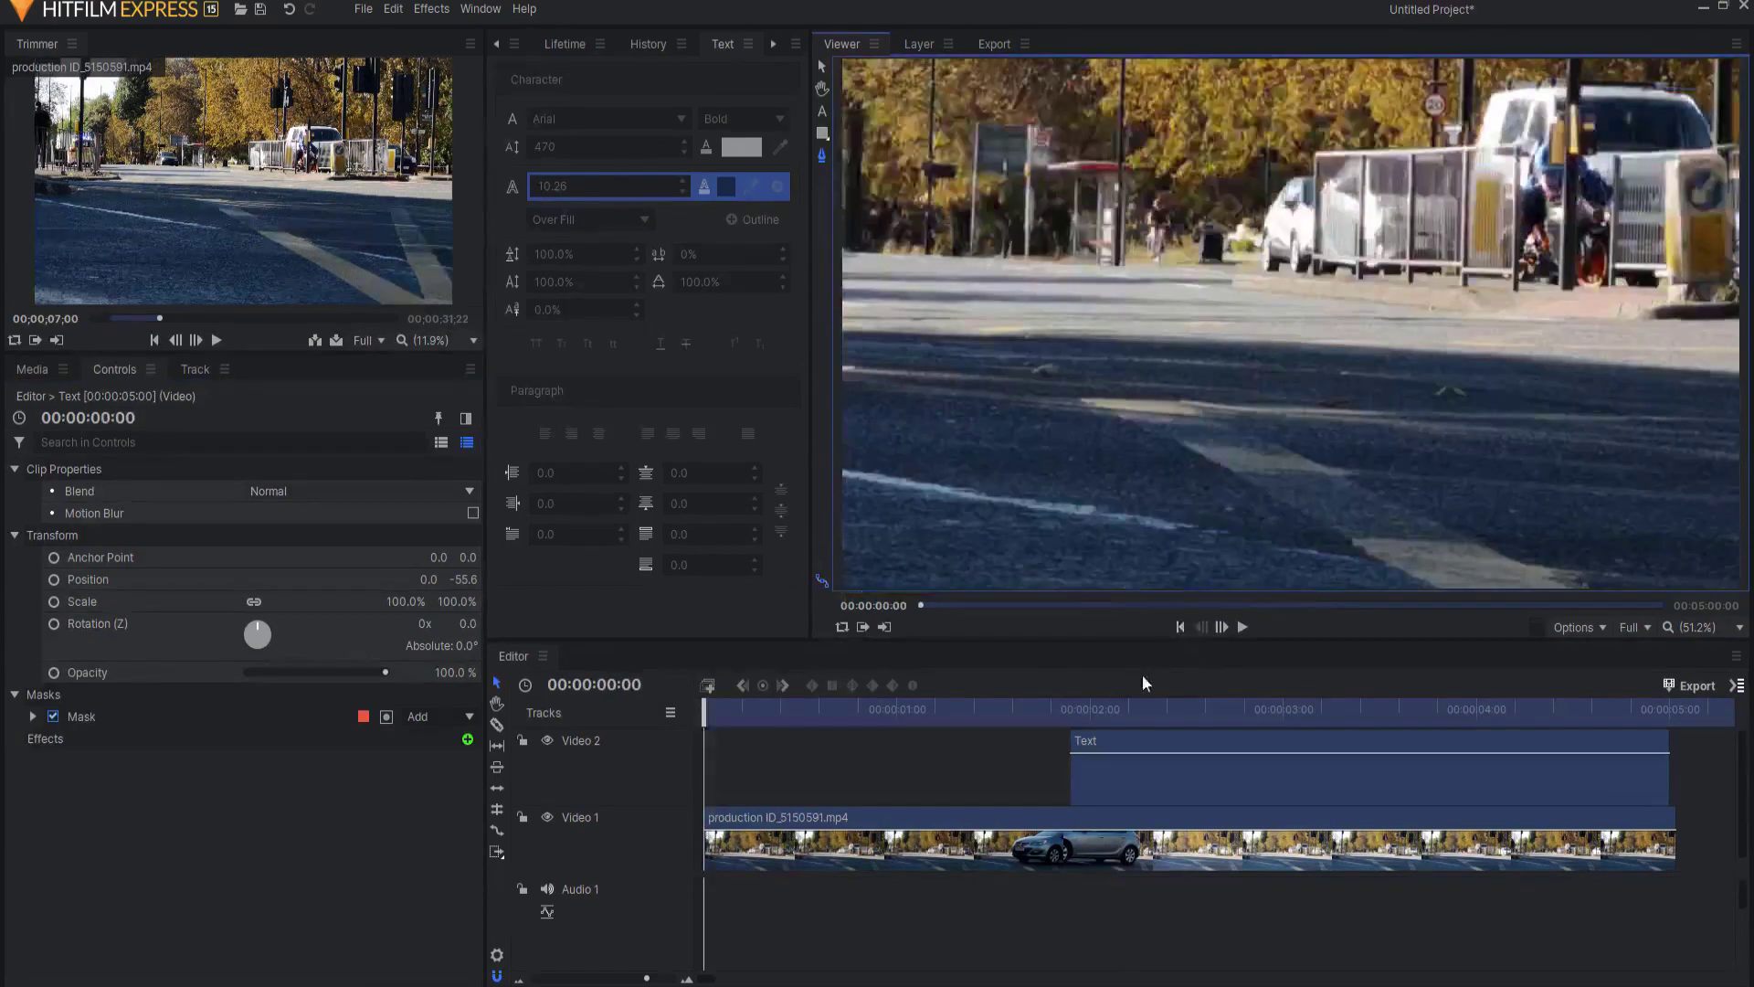
left_click(1245, 628)
mouse_move(1488, 703)
left_mouse_down()
mouse_move(1137, 683)
mouse_move(1080, 702)
left_mouse_up()
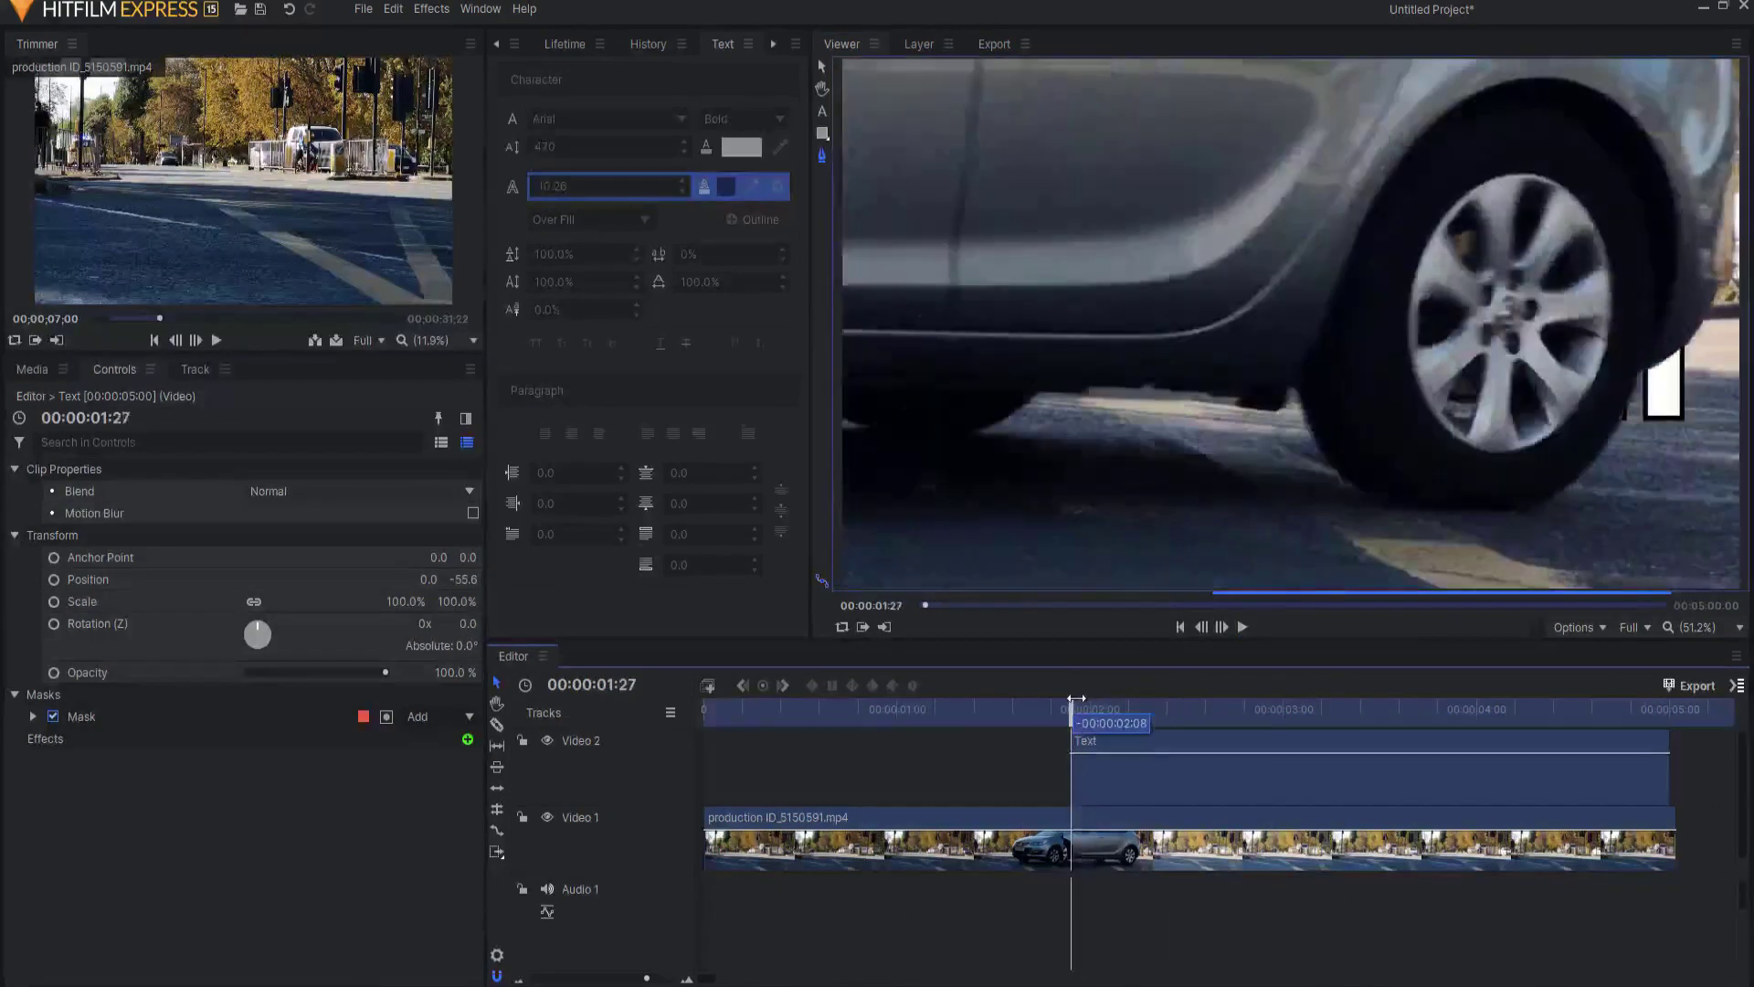
key("space")
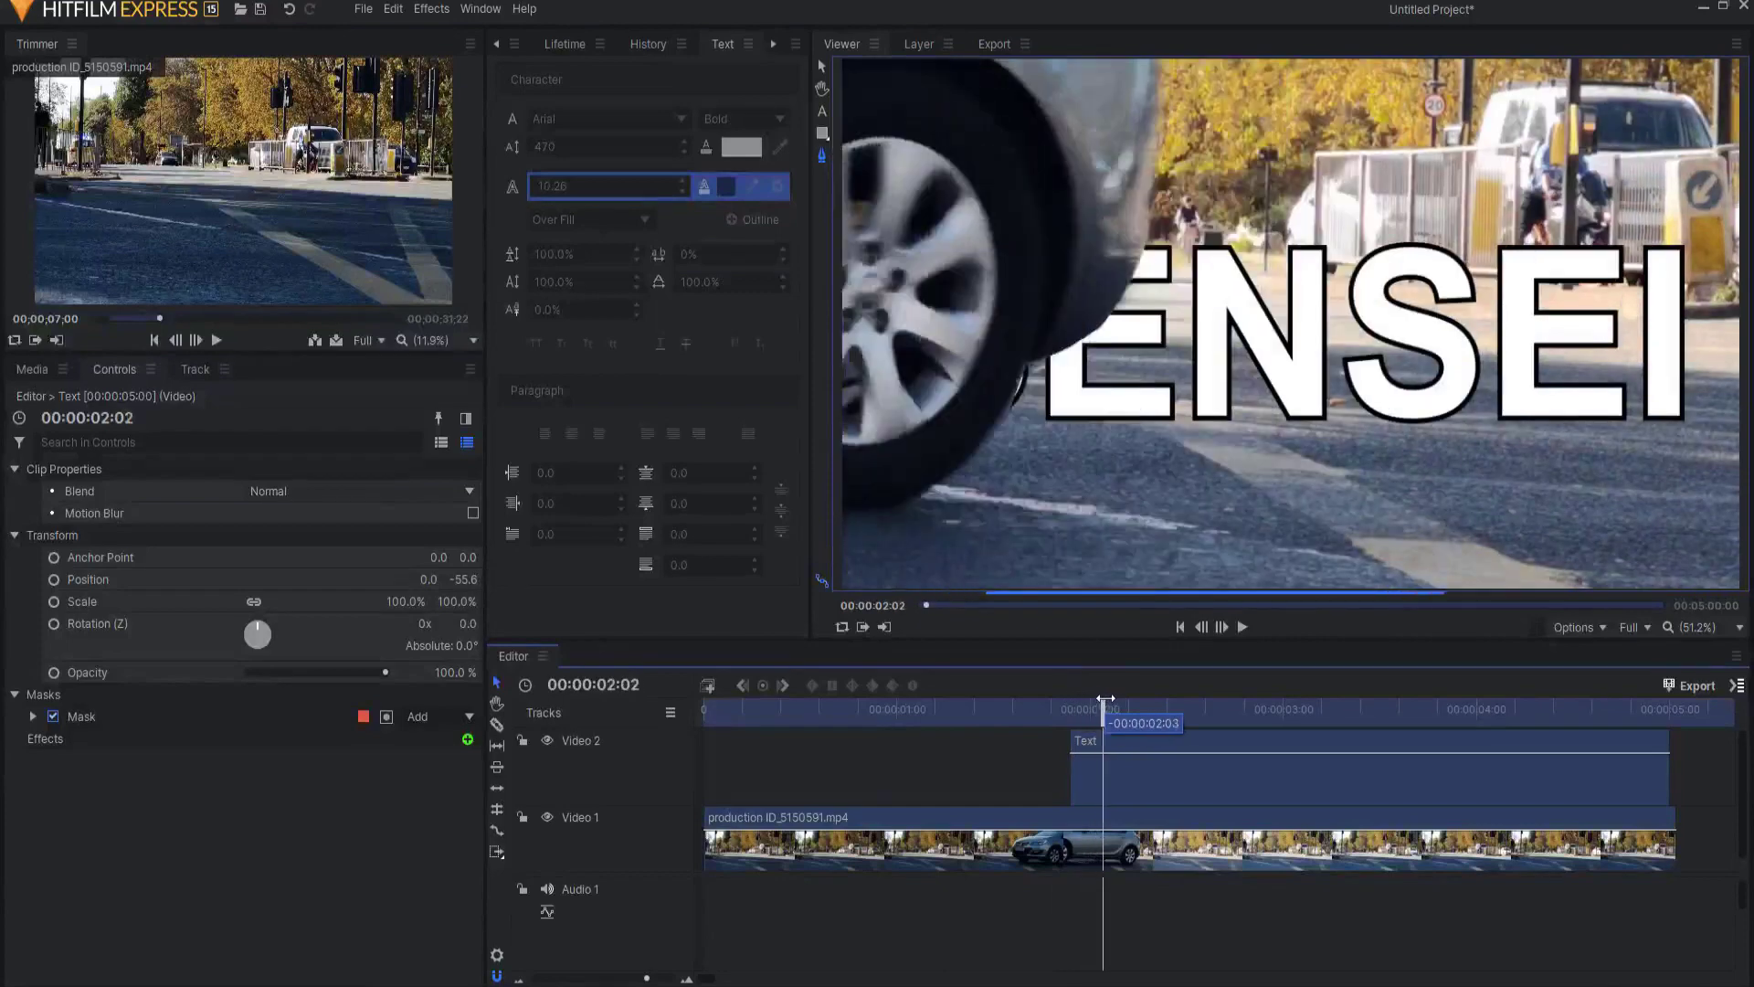
left_click(1080, 703)
left_click_drag(1080, 709, 1116, 710)
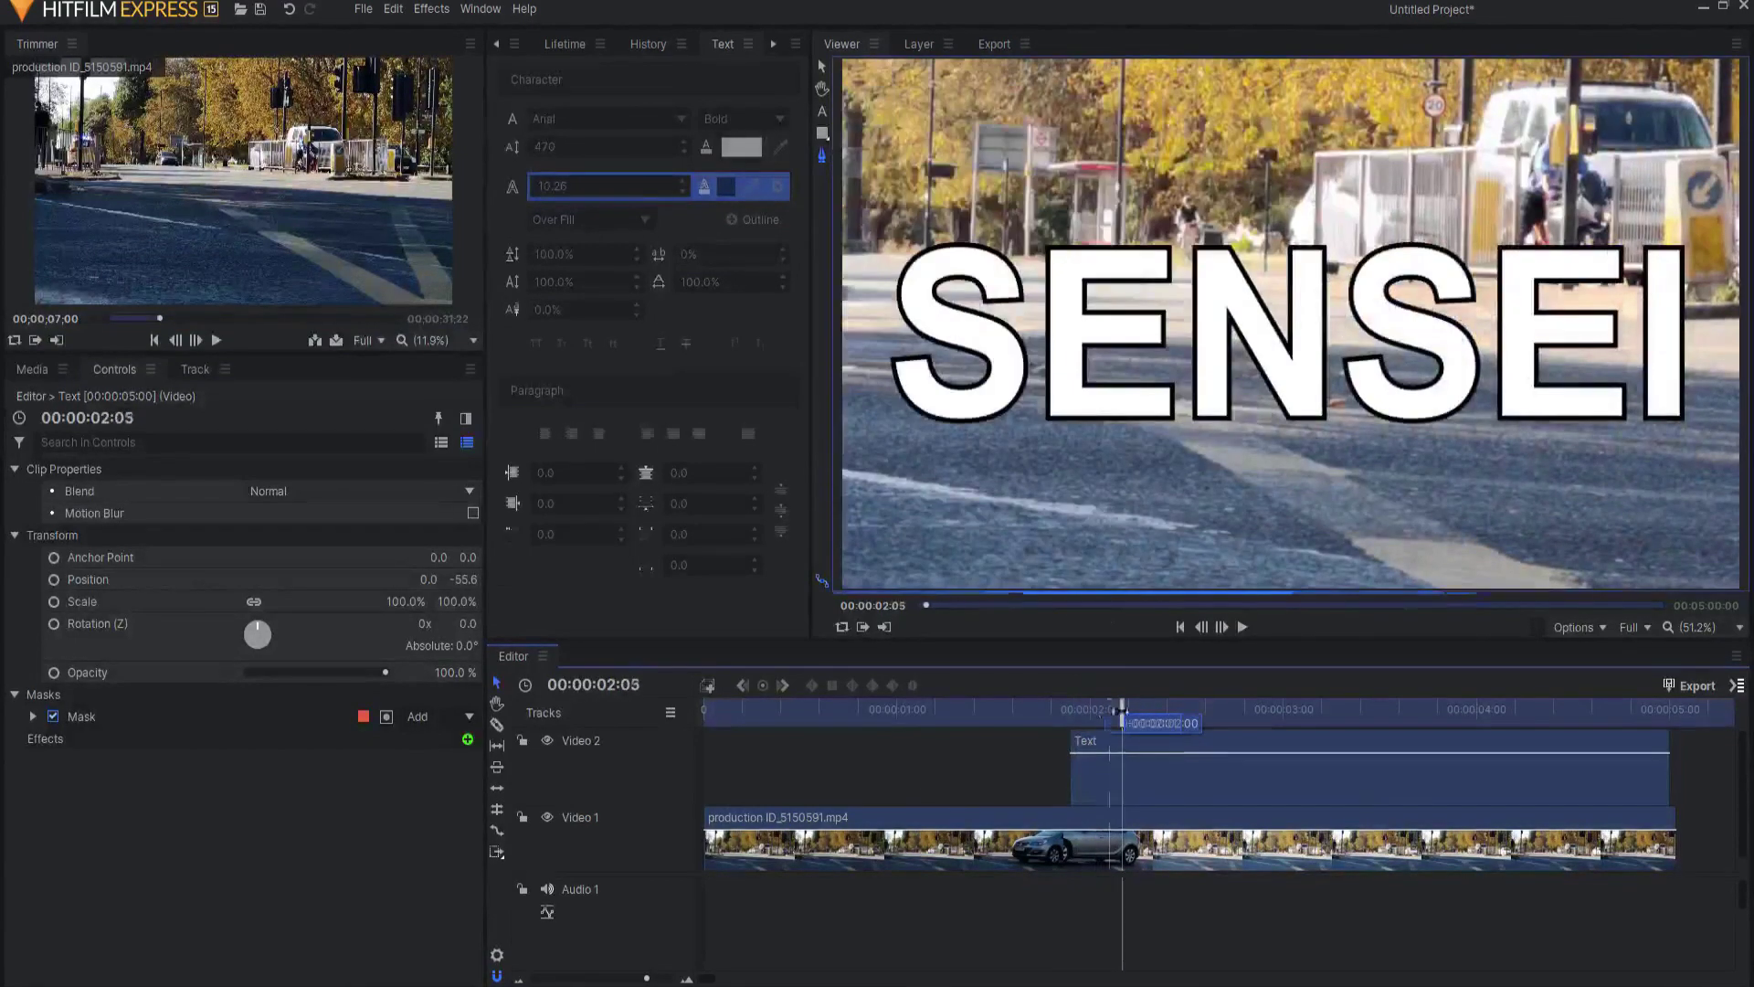
left_click_drag(1115, 710, 1103, 709)
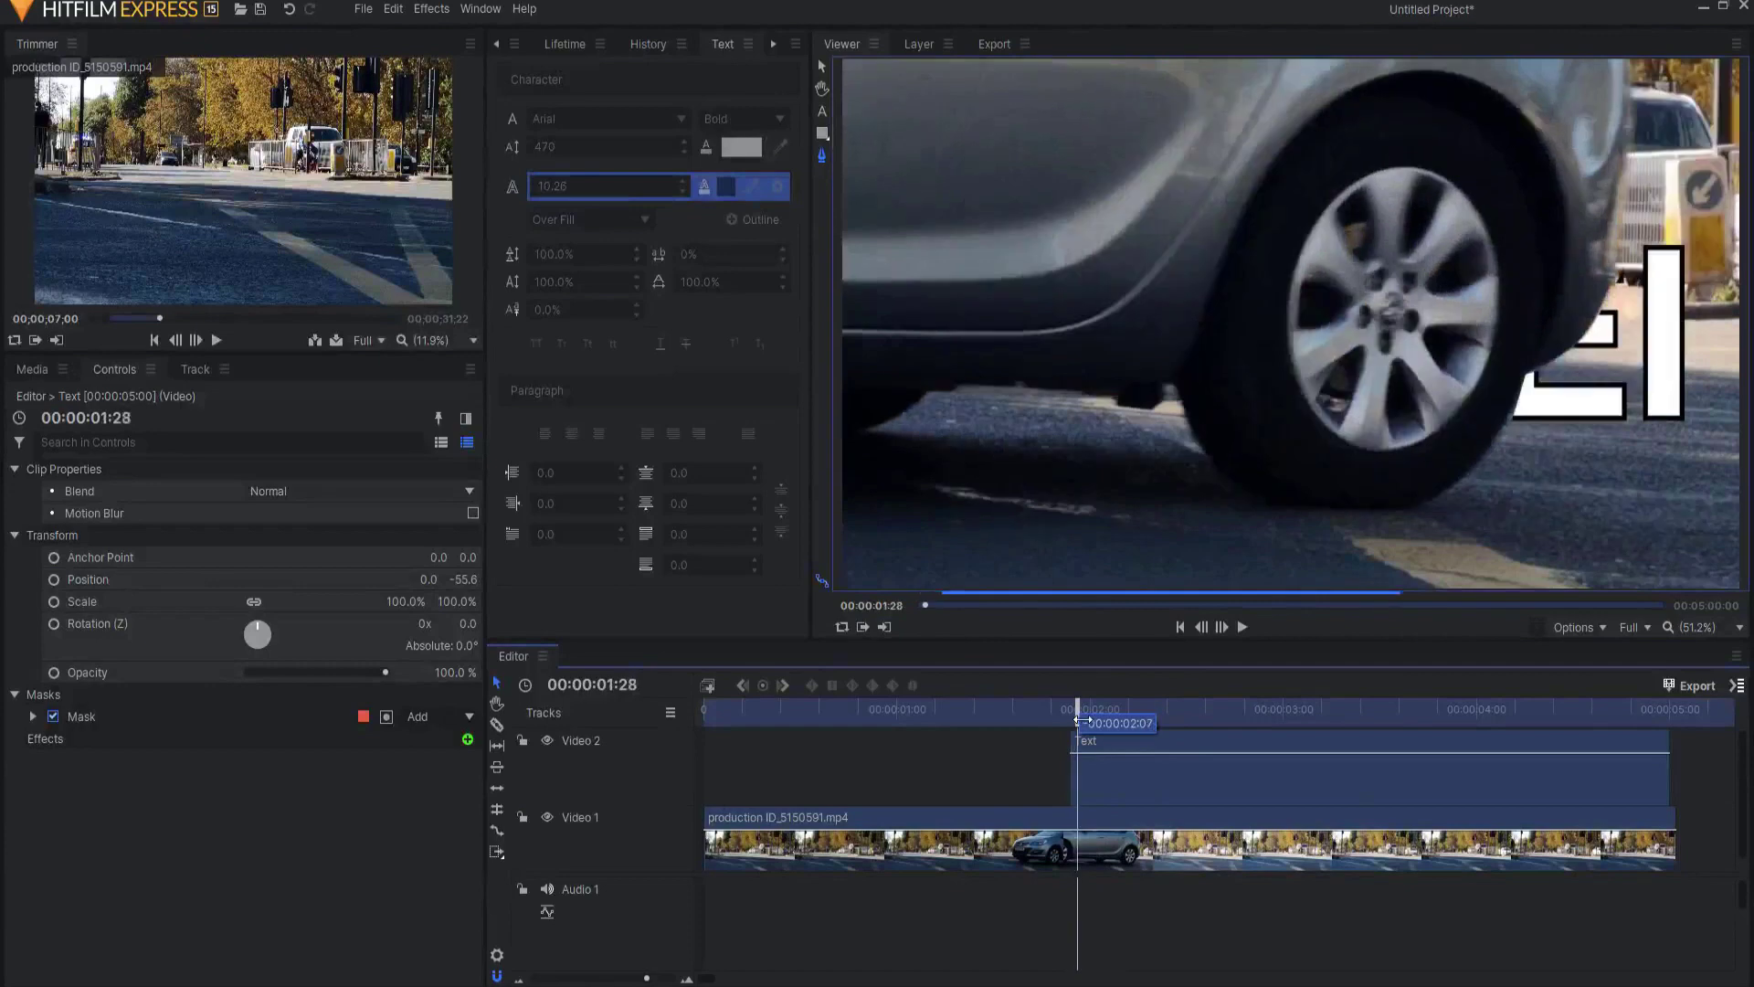